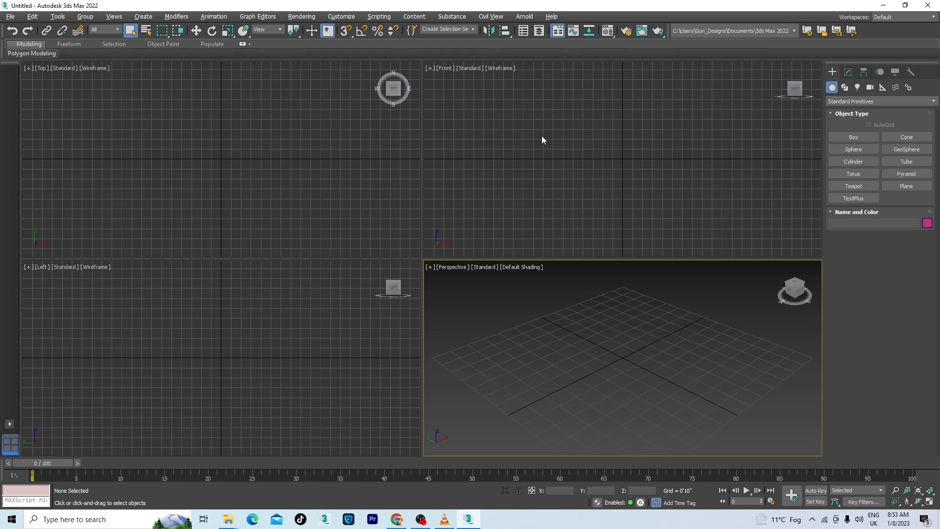
# Create a teapot primitive centred near the origin in the Top viewport.
pyautogui.click(853, 186)
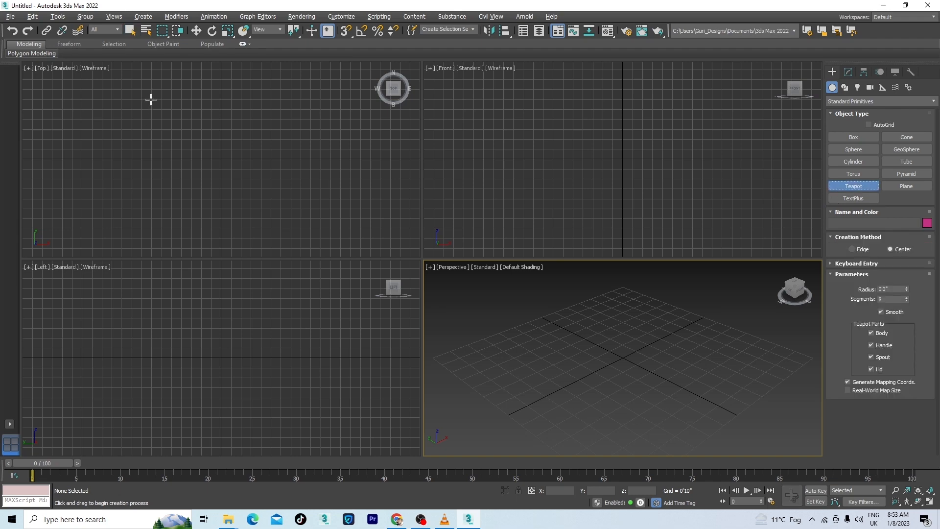
pyautogui.moveTo(221, 157)
pyautogui.mouseDown()
pyautogui.moveTo(238, 182)
pyautogui.moveTo(229, 170)
pyautogui.mouseUp()
pyautogui.click(229, 171)
pyautogui.rightClick(228, 170)
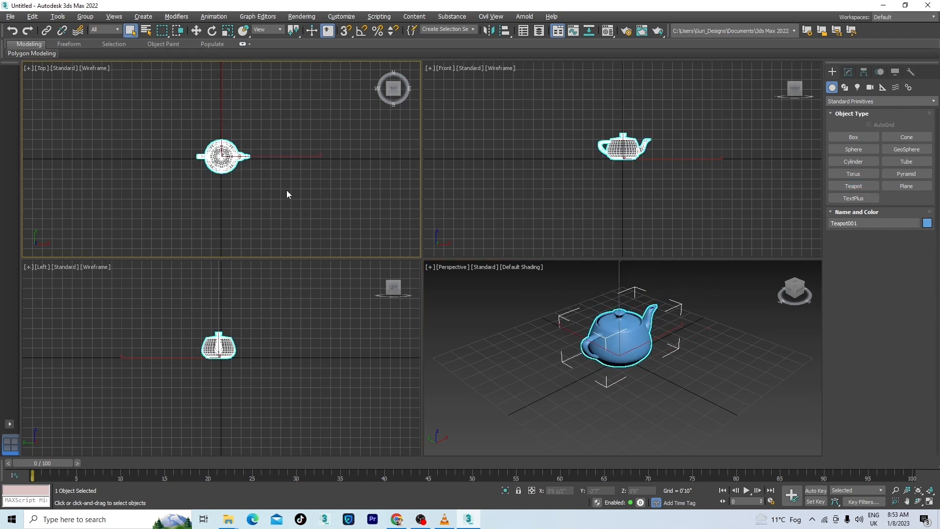
# Maximize the Perspective viewport and clone the teapot in place as a Copy.
pyautogui.moveTo(661, 358); pyautogui.dragTo(668, 386, button='middle')
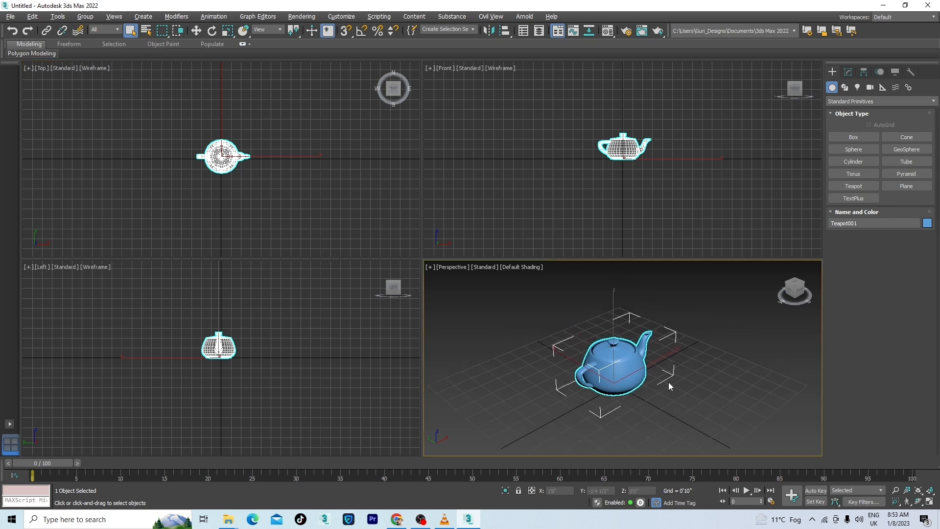
pyautogui.hotkey('alt', 'w')
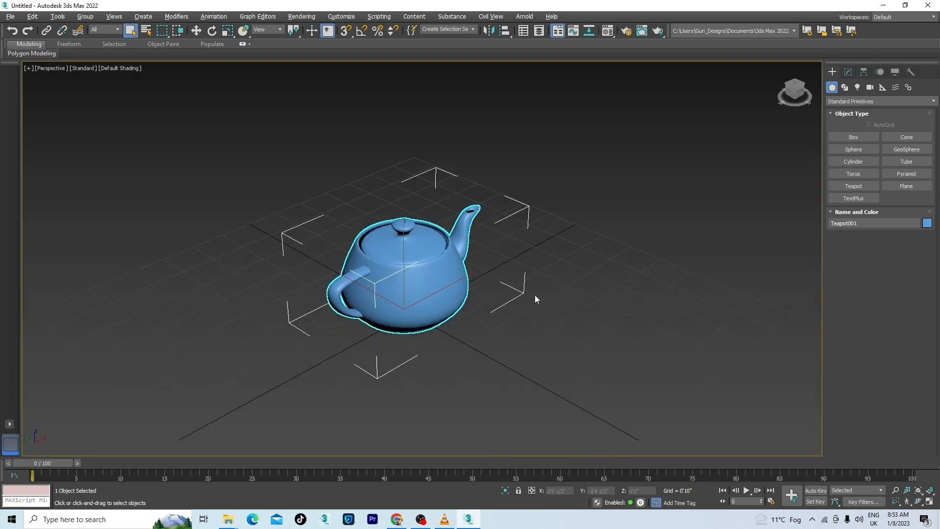
pyautogui.moveTo(534, 294); pyautogui.dragTo(576, 297, button='middle')
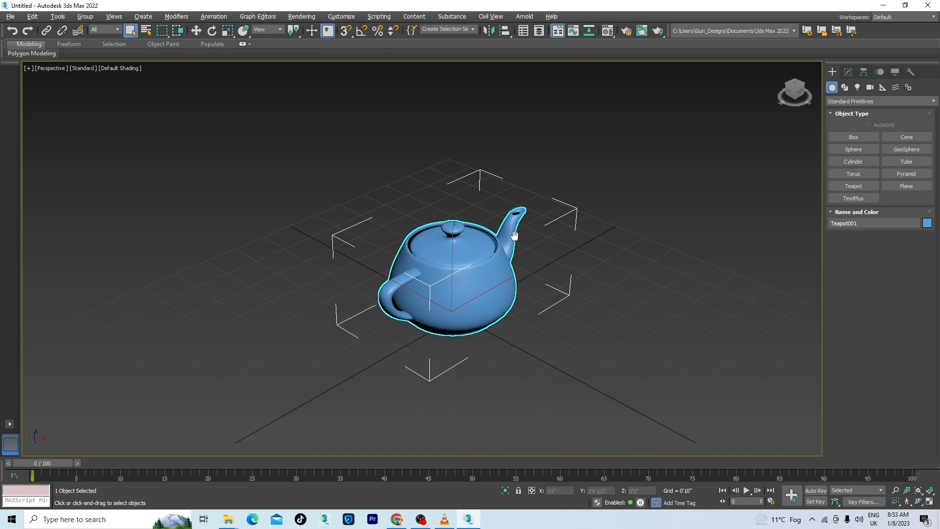
pyautogui.moveTo(487, 360); pyautogui.dragTo(460, 348, button='middle')
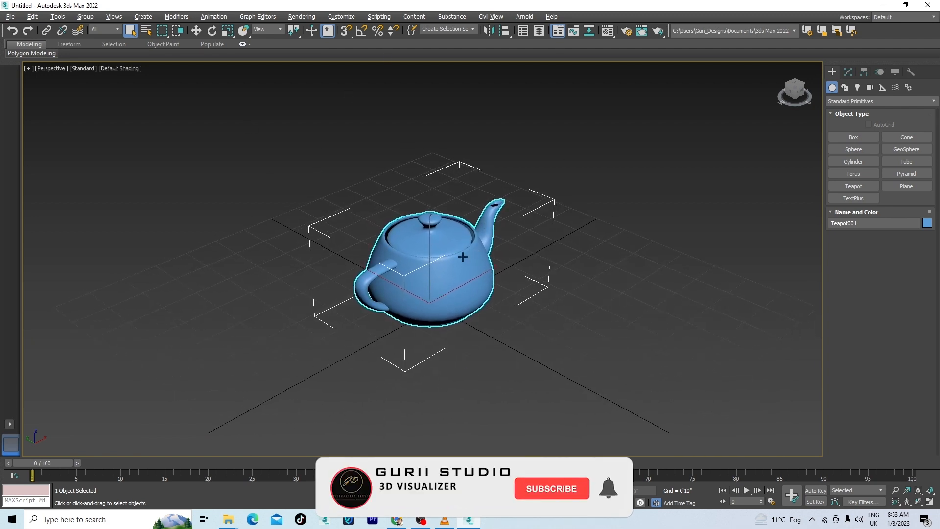
pyautogui.moveTo(533, 235); pyautogui.dragTo(522, 253, button='middle')
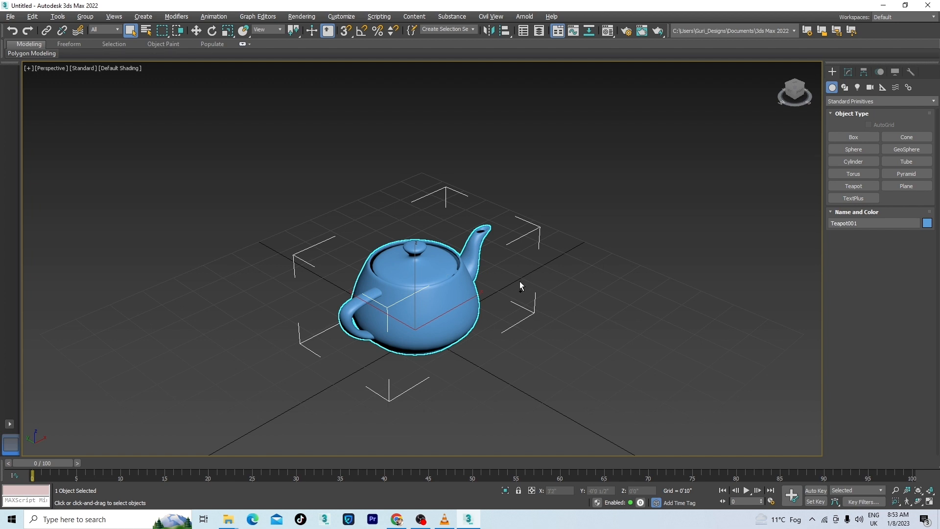
pyautogui.hotkey('ctrl', 'v')
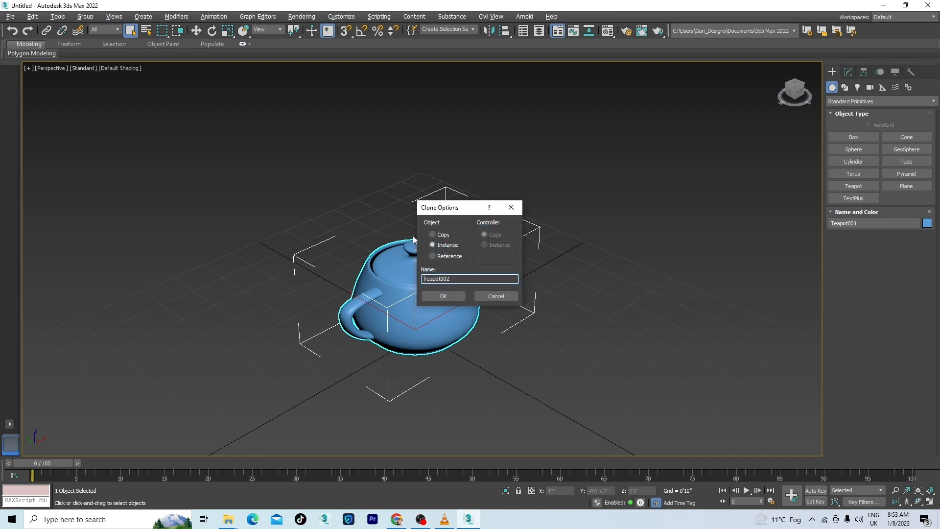
pyautogui.click(432, 235)
pyautogui.click(444, 296)
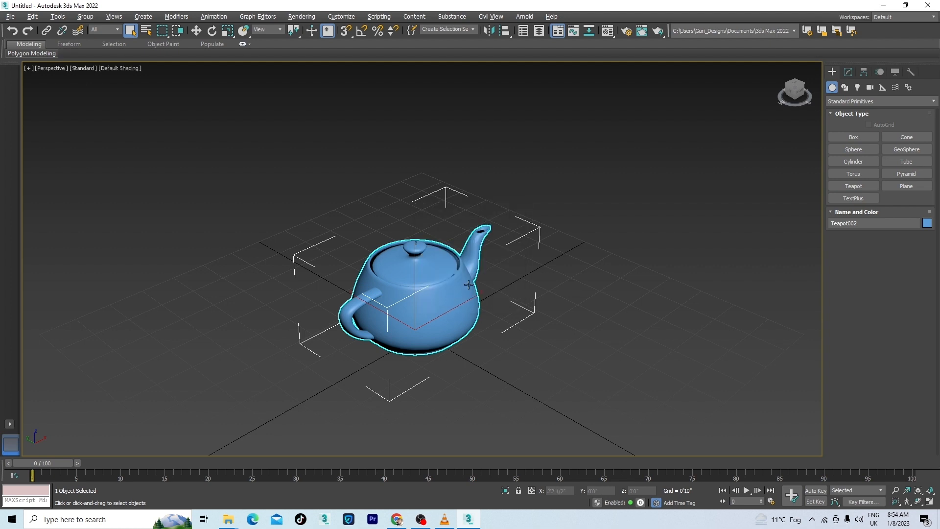
# Select the overlapping clone, Teapot002, by name from the scene and move it along the X axis to about 6'5 1/2".
pyautogui.press('w')
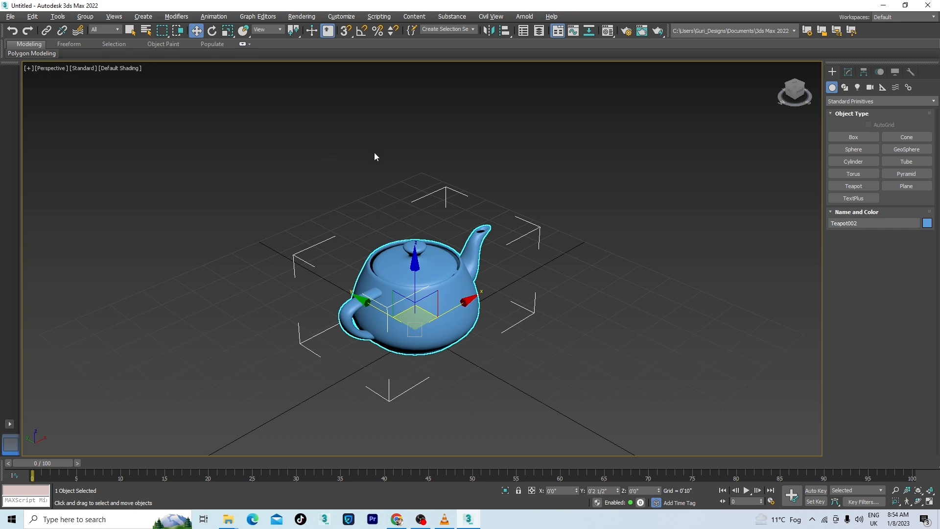
pyautogui.hotkey('alt', 'w')
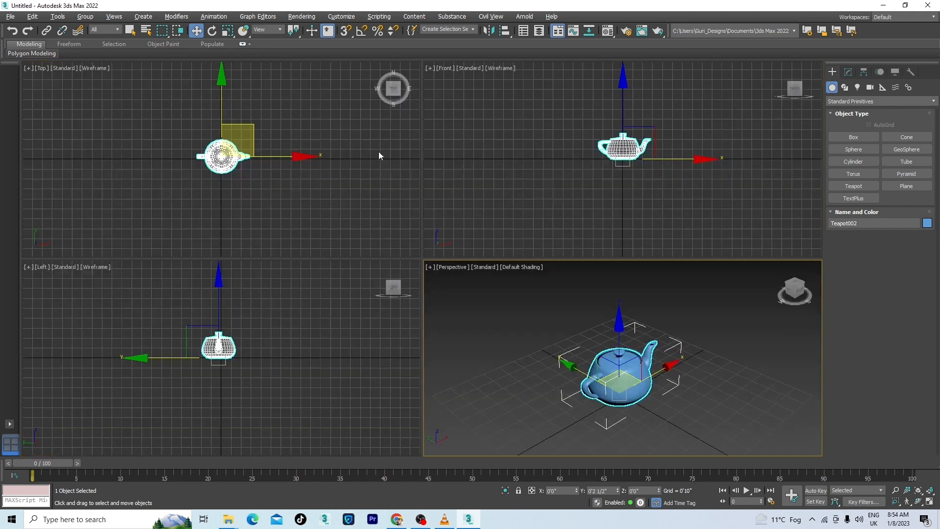
pyautogui.rightClick(618, 171)
pyautogui.press('h')
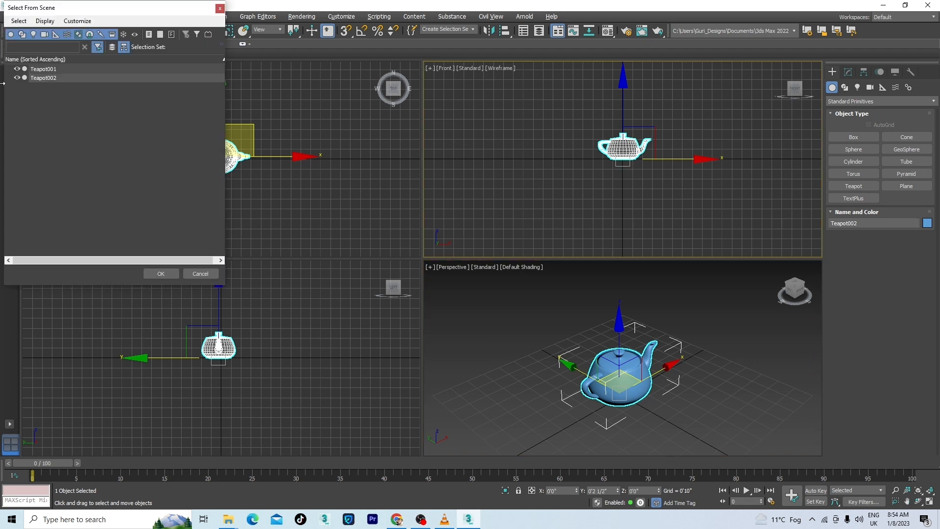
pyautogui.click(50, 69)
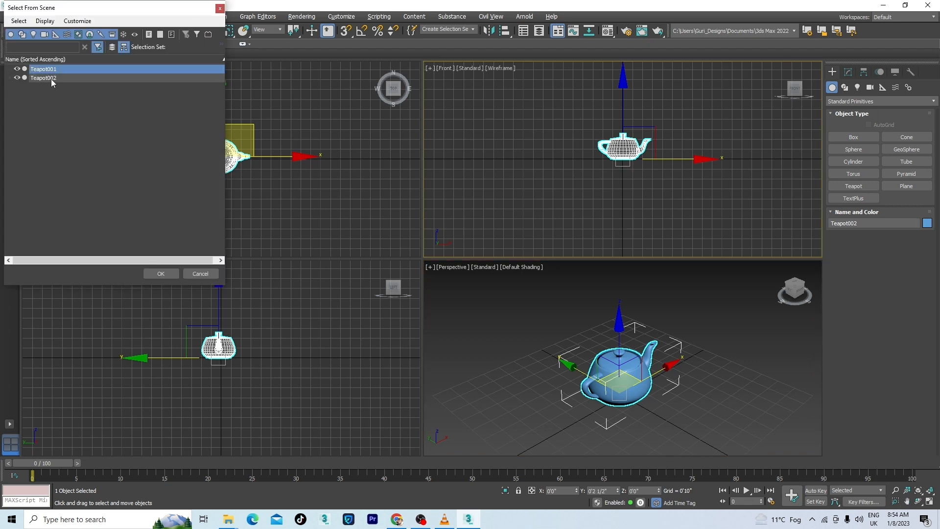
pyautogui.click(51, 78)
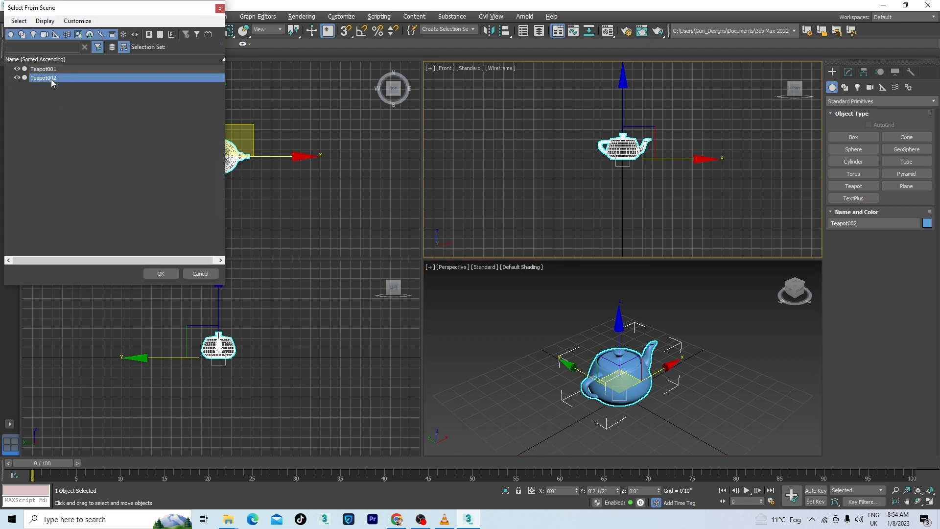
pyautogui.click(160, 274)
pyautogui.click(270, 157)
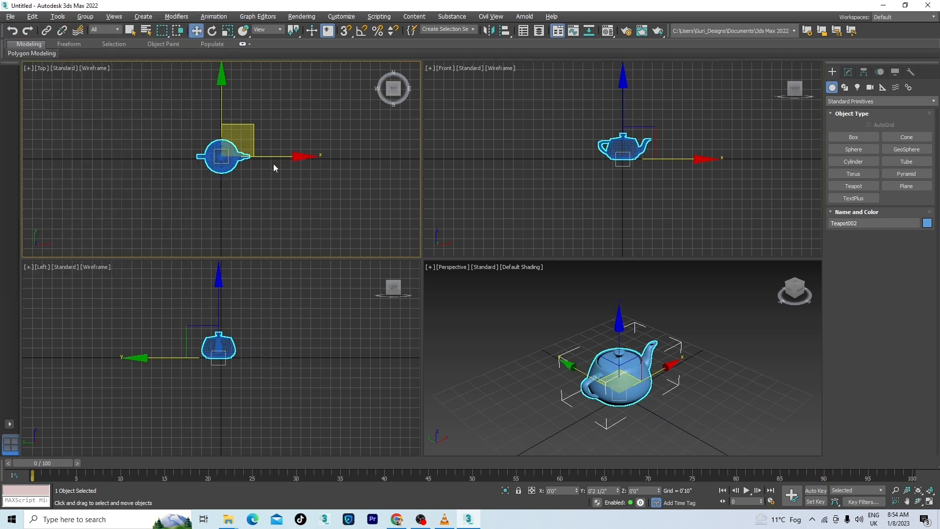
pyautogui.keyDown('shift'); pyautogui.moveTo(281, 155); pyautogui.dragTo(358, 160); pyautogui.keyUp('shift')
# Delete the teapot copy that was moved away from the original.
pyautogui.moveTo(764, 393); pyautogui.dragTo(732, 419, button='middle')
pyautogui.keyDown('alt'); pyautogui.moveTo(682, 379); pyautogui.dragTo(697, 428, button='middle'); pyautogui.keyUp('alt')
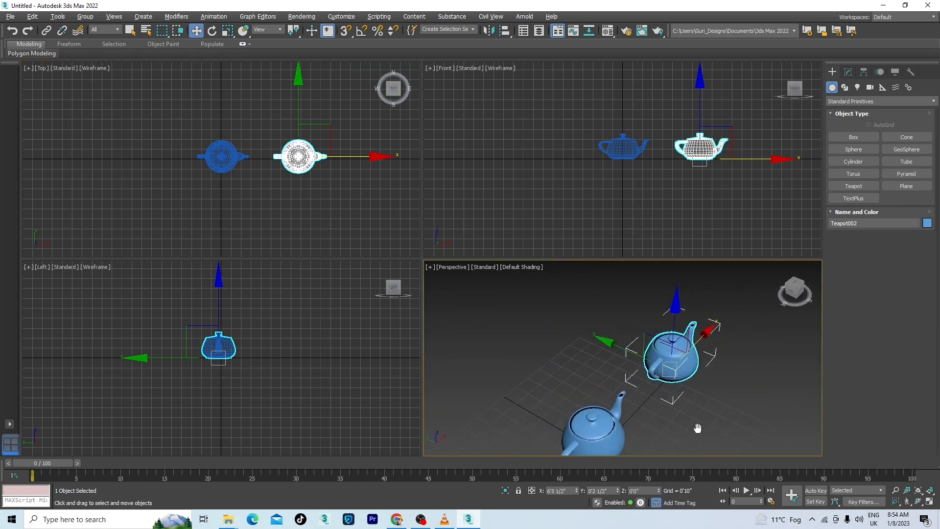
pyautogui.hotkey('alt', 'w')
pyautogui.scroll(-6, 568, 348)
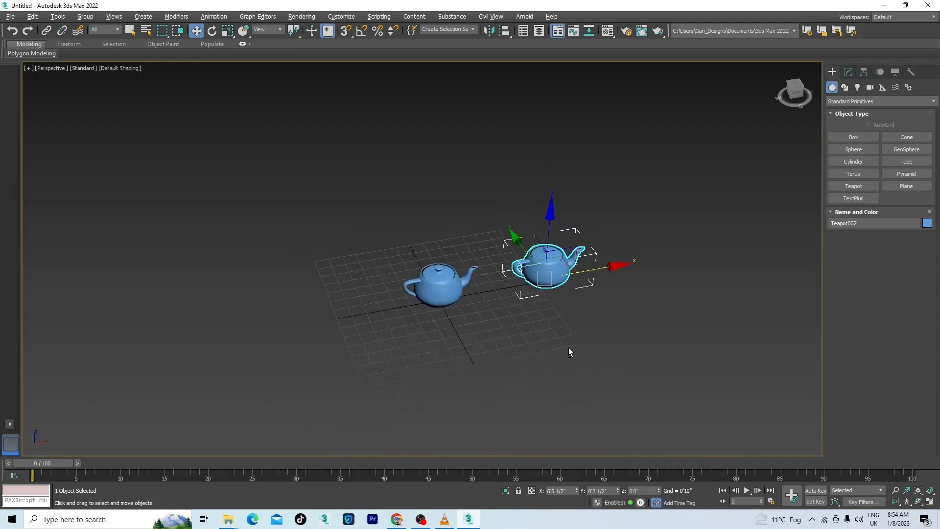
pyautogui.keyDown('alt'); pyautogui.moveTo(583, 327); pyautogui.dragTo(591, 344, button='middle'); pyautogui.keyUp('alt')
pyautogui.scroll(5, 542, 319)
pyautogui.scroll(-3, 542, 320)
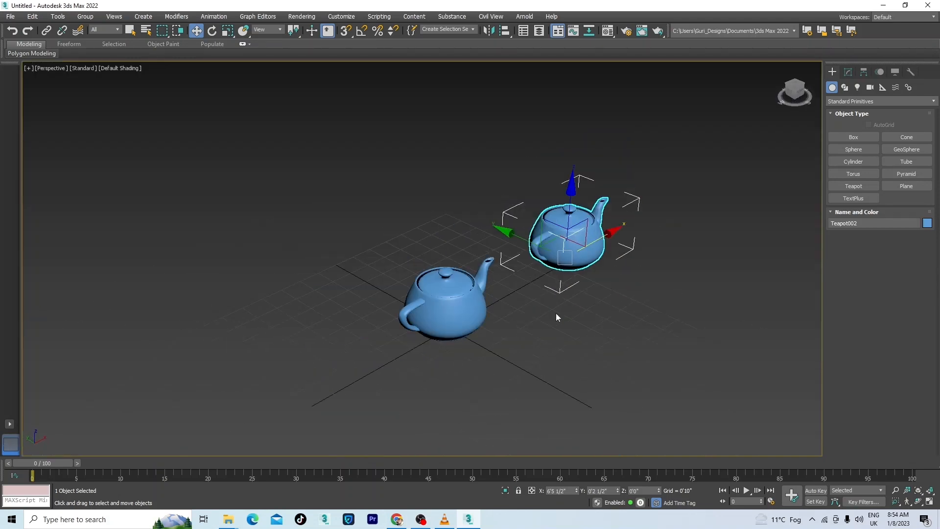
pyautogui.moveTo(556, 312); pyautogui.dragTo(519, 360, button='middle')
pyautogui.press('Delete')
# Shift the remaining teapot slightly along the X axis to about -0'1".
pyautogui.scroll(-5, 543, 336)
pyautogui.scroll(6, 507, 351)
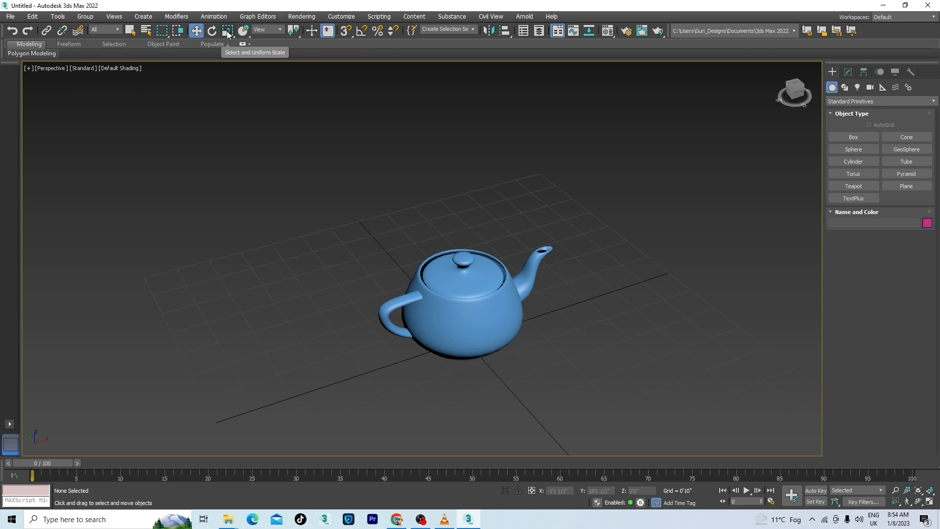
pyautogui.scroll(-5, 489, 338)
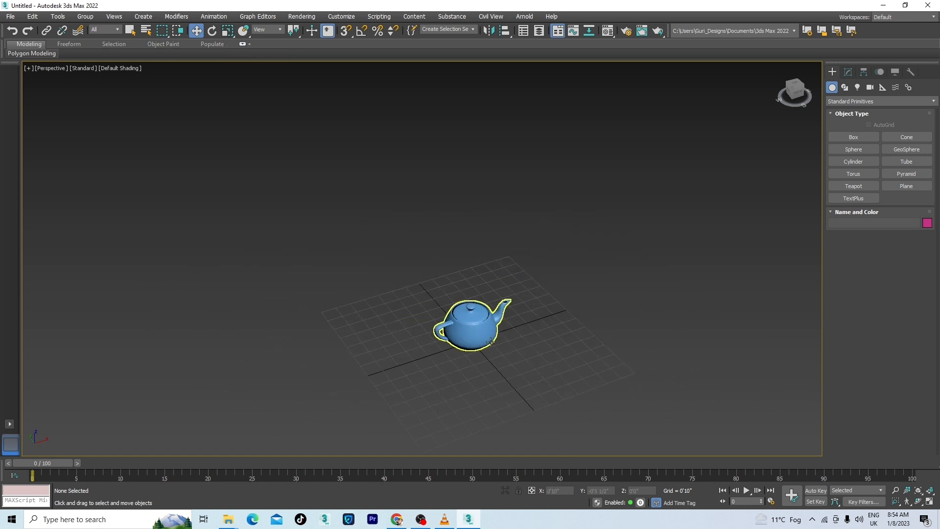
pyautogui.scroll(8, 491, 348)
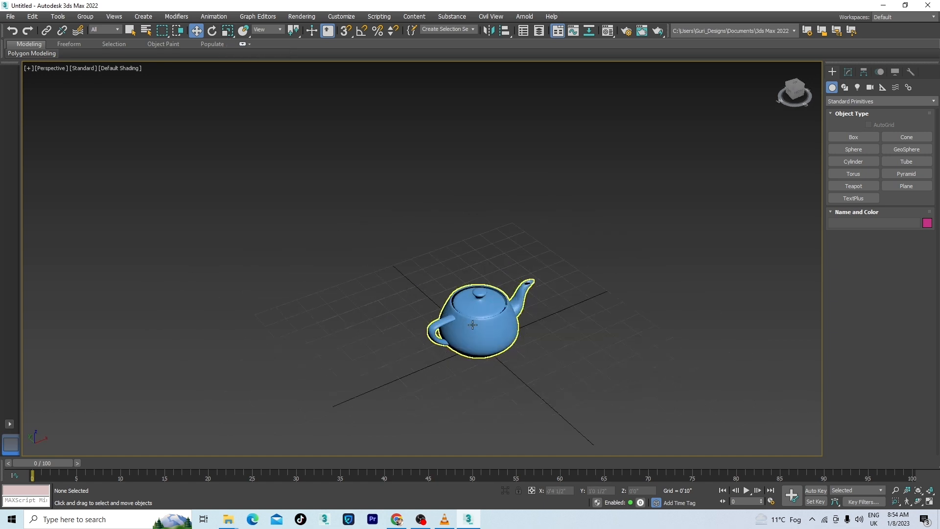
pyautogui.scroll(-5, 497, 329)
pyautogui.keyDown('alt'); pyautogui.moveTo(538, 373); pyautogui.dragTo(533, 342, button='middle'); pyautogui.keyUp('alt')
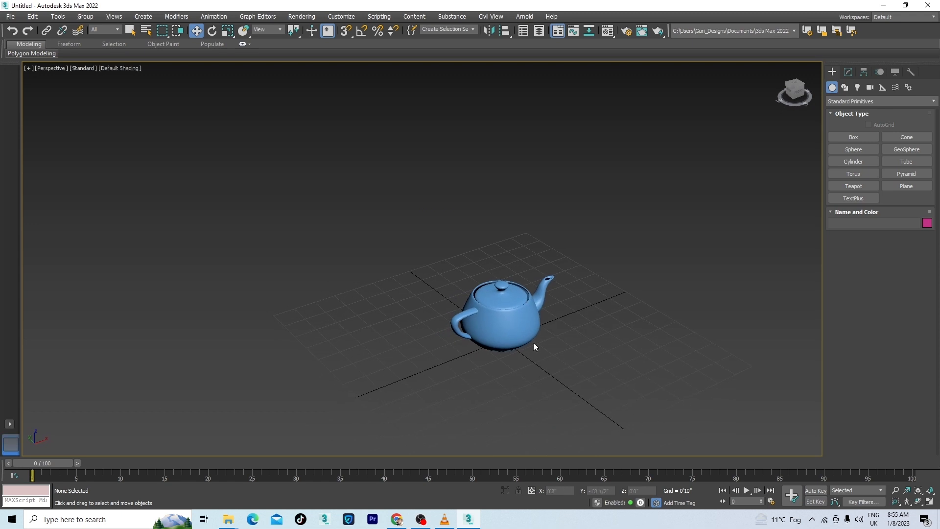
pyautogui.click(534, 337)
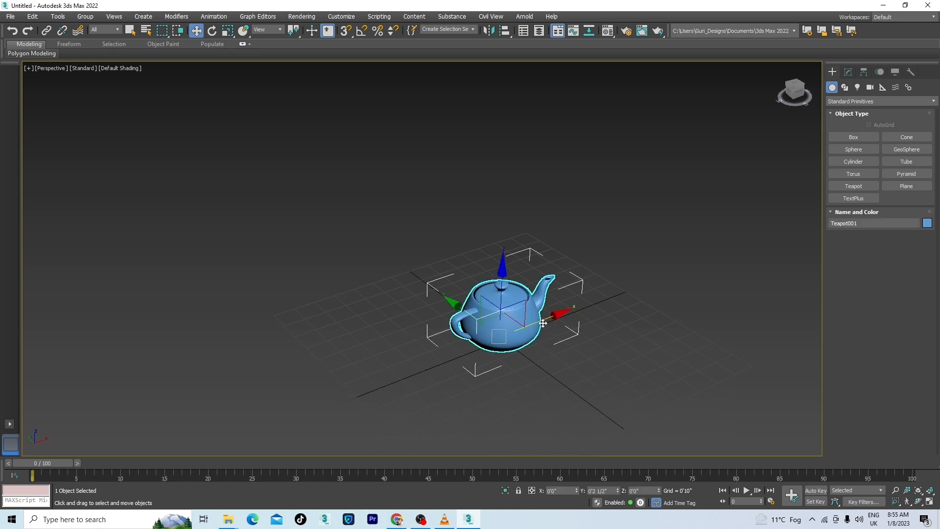
pyautogui.moveTo(543, 323)
pyautogui.mouseDown()
pyautogui.moveTo(627, 277)
pyautogui.moveTo(547, 324)
pyautogui.mouseUp()
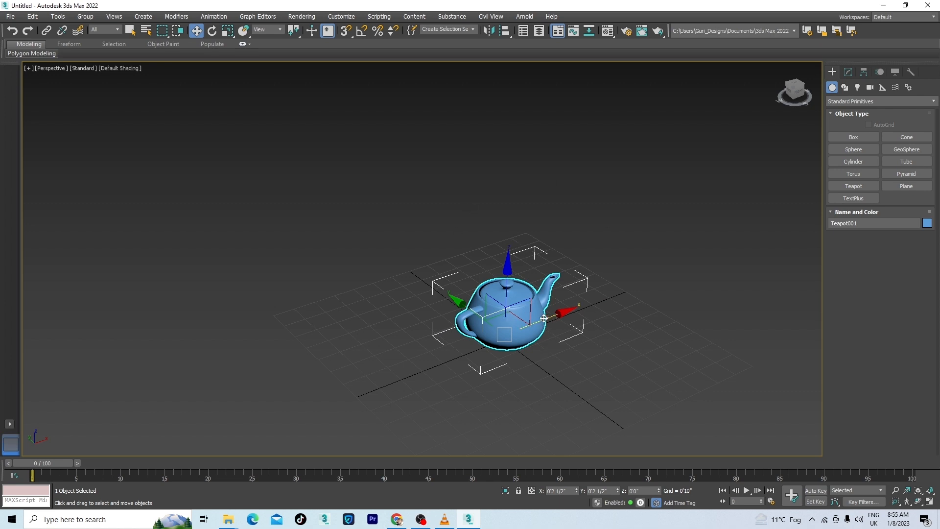
pyautogui.moveTo(542, 318); pyautogui.dragTo(540, 319)
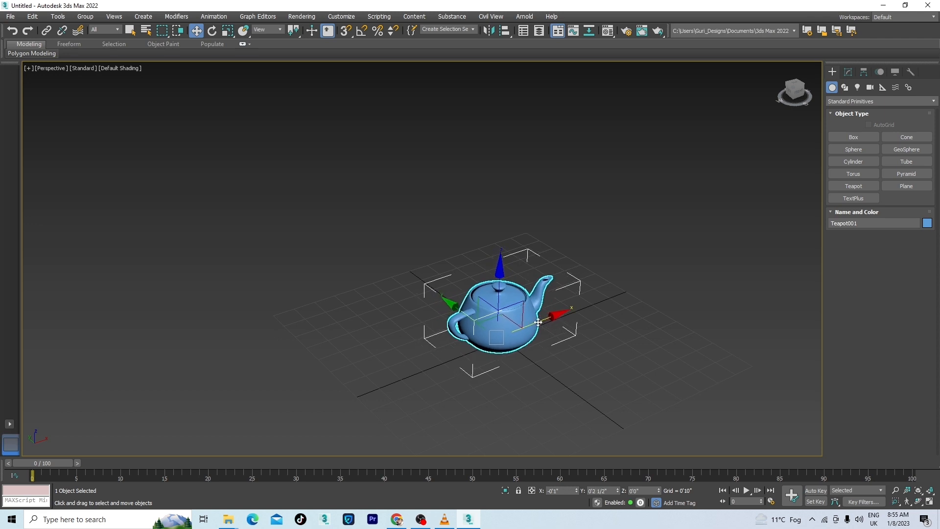
# Clone the teapot along the X axis to about 5'2" as a single Copy.
pyautogui.moveTo(538, 322)
pyautogui.keyDown('shift'); pyautogui.mouseDown()
pyautogui.moveTo(618, 288)
pyautogui.moveTo(672, 246)
pyautogui.moveTo(653, 253)
pyautogui.mouseUp(); pyautogui.keyUp('shift')
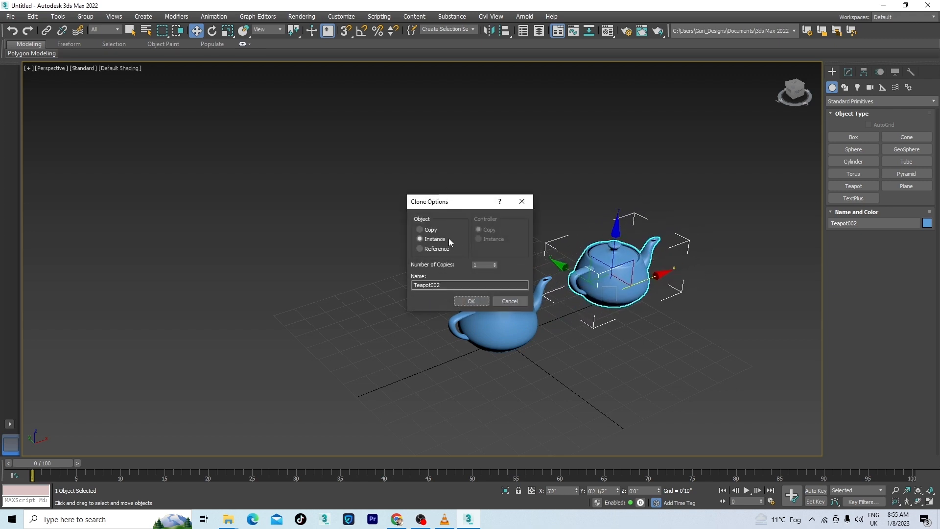
pyautogui.click(420, 229)
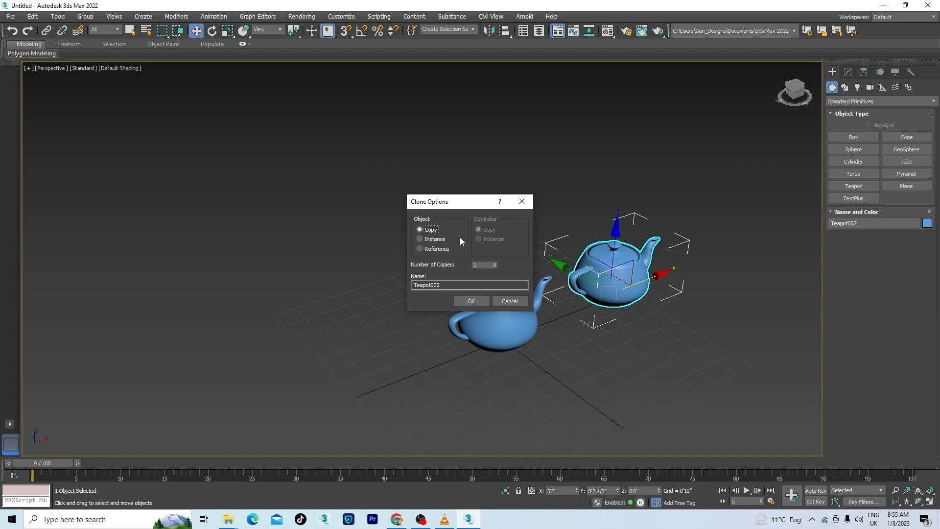
pyautogui.click(471, 301)
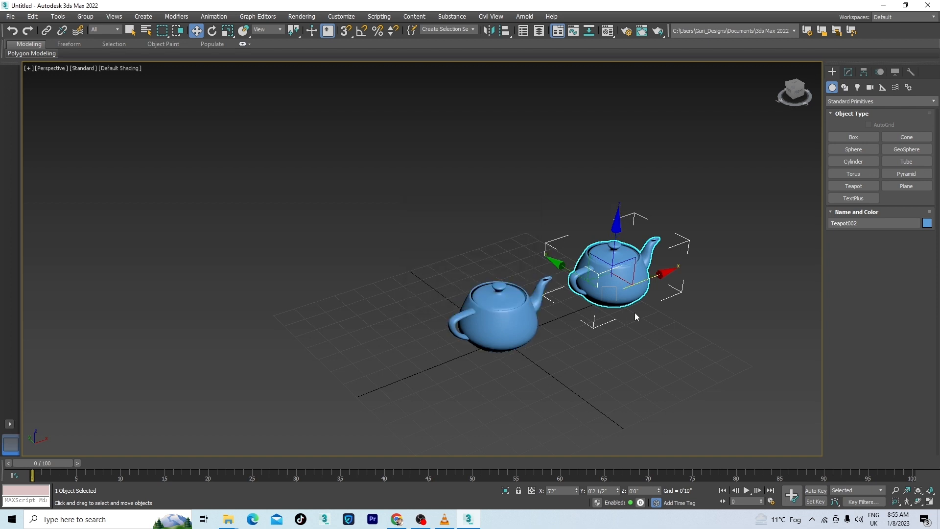
# Clone the original teapot along the Y axis to about 4'9 1/2" as a single Copy.
pyautogui.moveTo(634, 312)
pyautogui.keyDown('alt'); pyautogui.mouseDown(button='middle')
pyautogui.moveTo(582, 324)
pyautogui.moveTo(671, 331)
pyautogui.moveTo(647, 325)
pyautogui.mouseUp(button='middle'); pyautogui.keyUp('alt')
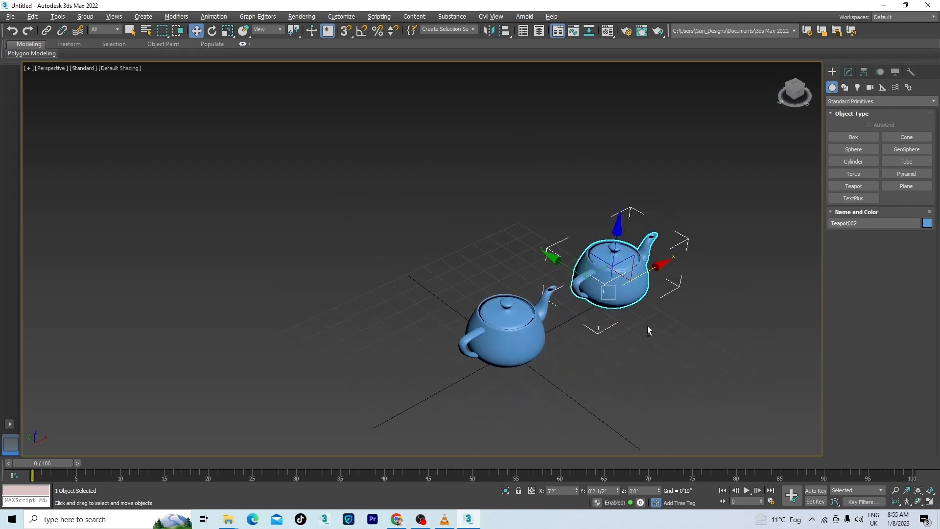
pyautogui.click(536, 332)
pyautogui.scroll(2, 510, 308)
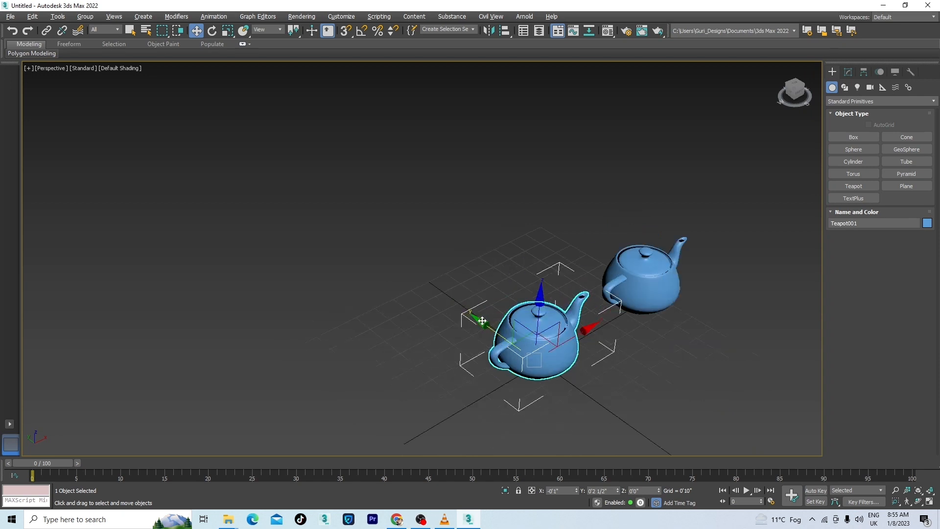
pyautogui.keyDown('shift'); pyautogui.moveTo(499, 335); pyautogui.dragTo(401, 274); pyautogui.keyUp('shift')
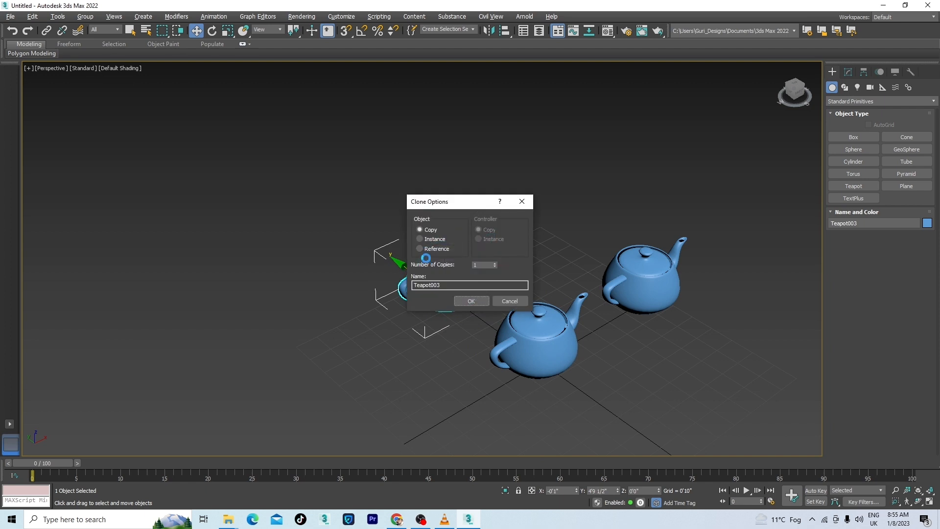
pyautogui.click(472, 300)
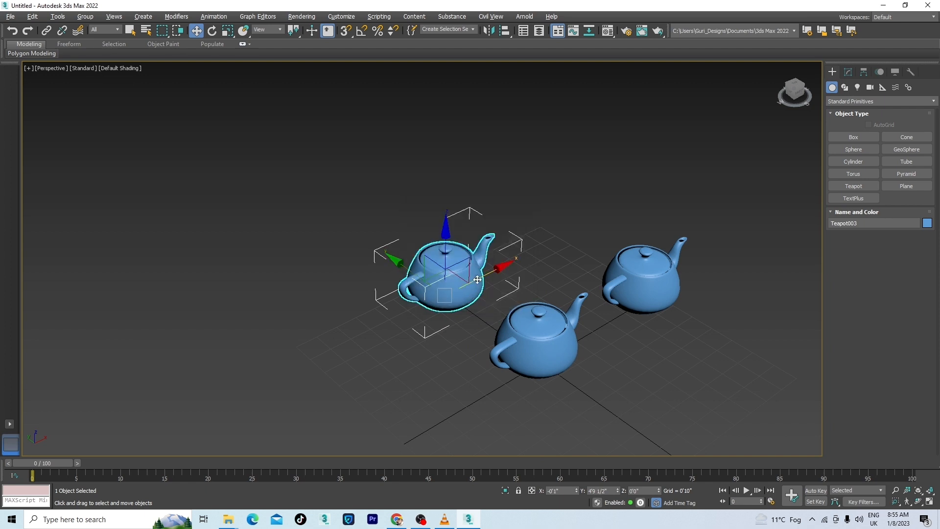
# Try to clone the original teapot upward along the Z axis to about 3'5".
pyautogui.scroll(-4, 567, 336)
pyautogui.moveTo(567, 336)
pyautogui.keyDown('alt'); pyautogui.mouseDown(button='middle')
pyautogui.moveTo(448, 316)
pyautogui.moveTo(520, 307)
pyautogui.moveTo(512, 301)
pyautogui.mouseUp(button='middle'); pyautogui.keyUp('alt')
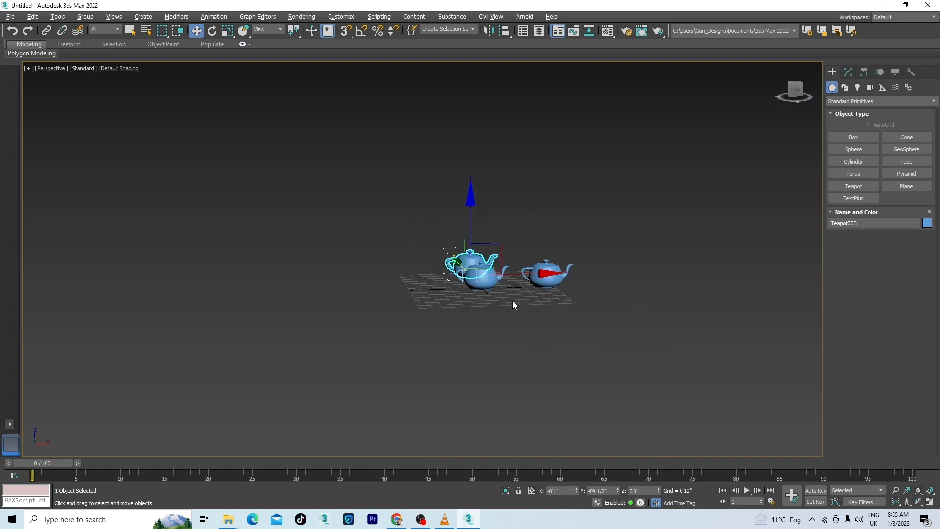
pyautogui.click(515, 316)
pyautogui.scroll(5, 515, 316)
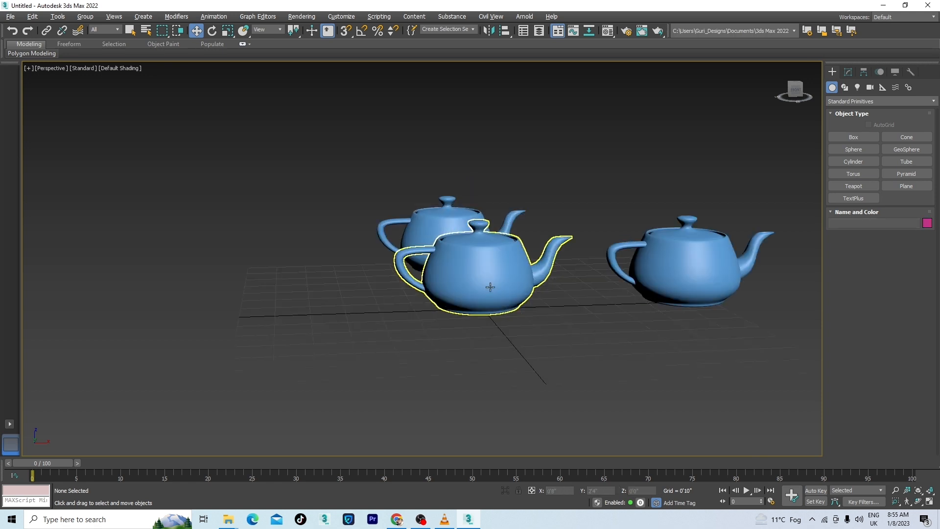
pyautogui.click(490, 288)
pyautogui.keyDown('shift'); pyautogui.moveTo(491, 287); pyautogui.dragTo(498, 116); pyautogui.keyUp('shift')
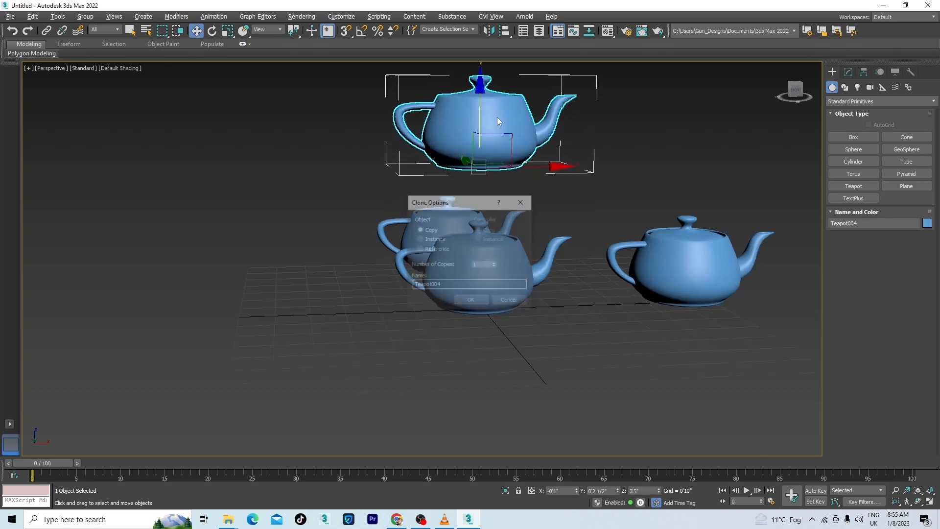
pyautogui.click(508, 299)
# Delete the two teapot copies placed along the X and Y axes, keeping the original.
pyautogui.scroll(-5, 510, 290)
pyautogui.keyDown('alt'); pyautogui.moveTo(512, 334); pyautogui.dragTo(538, 372, button='middle'); pyautogui.keyUp('alt')
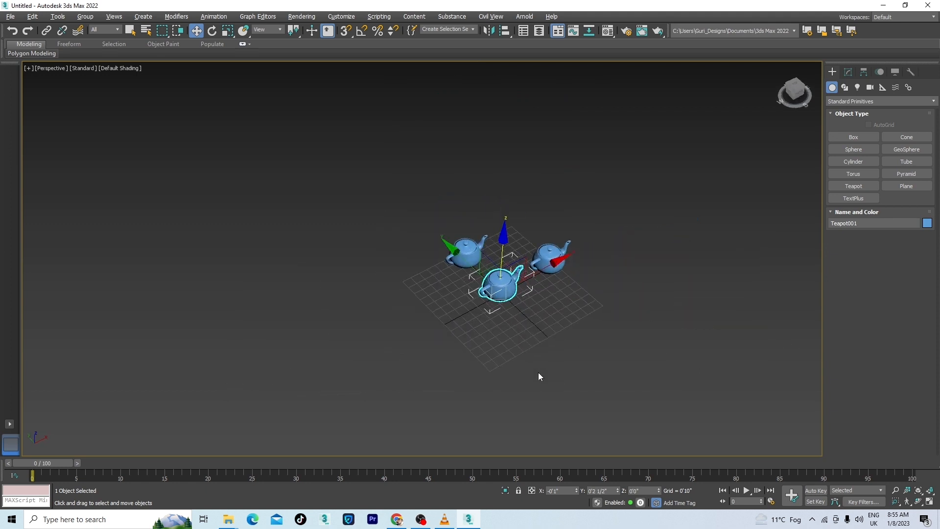
pyautogui.click(539, 373)
pyautogui.scroll(4, 535, 251)
pyautogui.scroll(5, 535, 251)
pyautogui.click(559, 307)
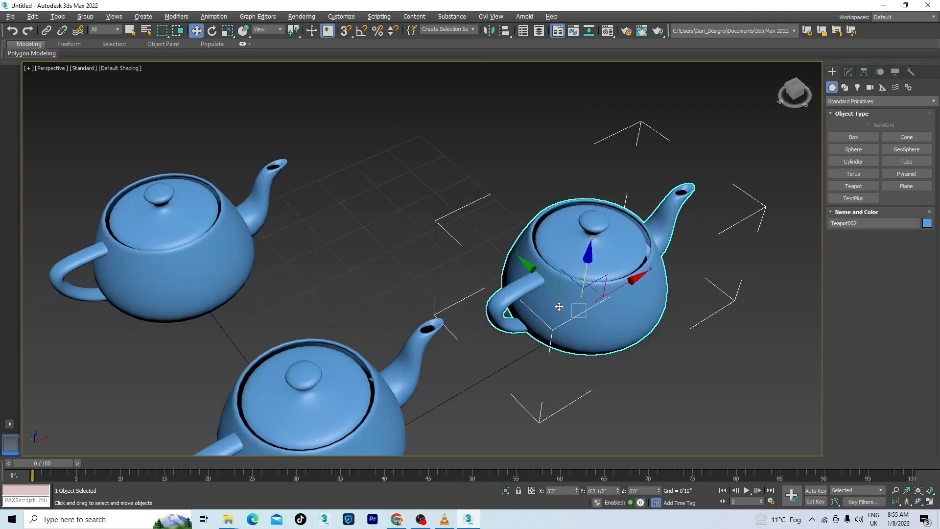
pyautogui.press('Delete')
pyautogui.click(228, 249)
pyautogui.press('Delete')
# Clone the teapot by rotating it about 92 degrees around the Z axis as a single Copy.
pyautogui.scroll(-5, 400, 248)
pyautogui.scroll(5, 361, 283)
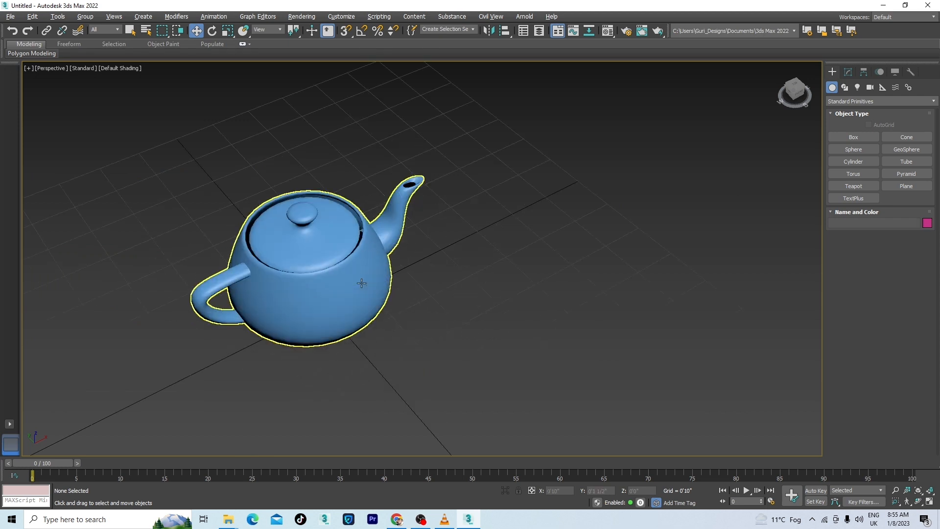
pyautogui.click(362, 283)
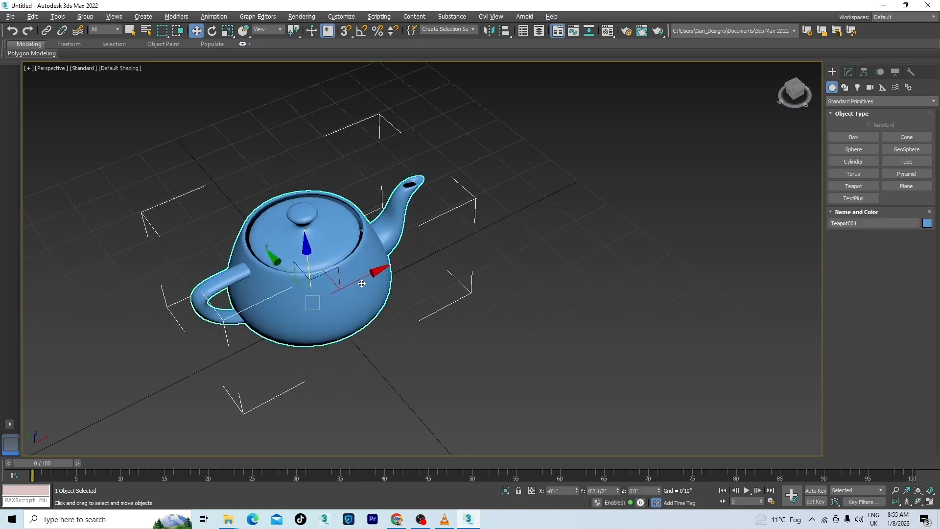
pyautogui.click(212, 34)
pyautogui.moveTo(450, 352)
pyautogui.keyDown('alt'); pyautogui.mouseDown(button='middle')
pyautogui.moveTo(361, 327)
pyautogui.moveTo(475, 339)
pyautogui.moveTo(443, 354)
pyautogui.mouseUp(button='middle'); pyautogui.keyUp('alt')
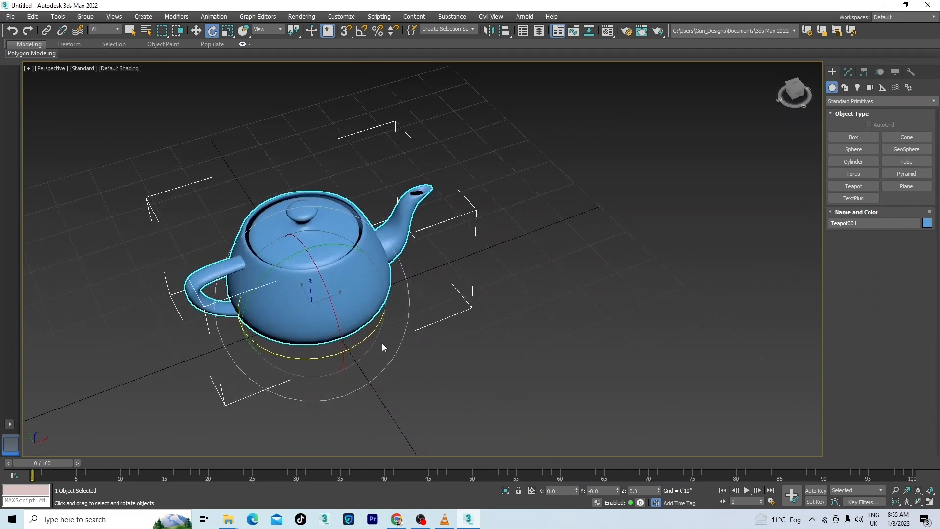
pyautogui.keyDown('shift'); pyautogui.moveTo(361, 340); pyautogui.dragTo(454, 306); pyautogui.keyUp('shift')
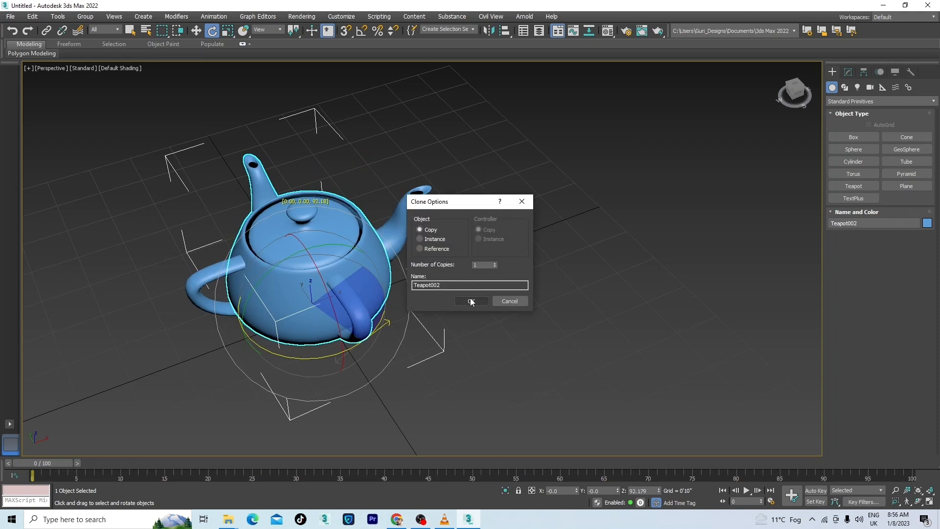
pyautogui.click(471, 301)
# Move the rotated copy along the Y axis to about -2'3" and delete it.
pyautogui.moveTo(416, 388)
pyautogui.keyDown('alt'); pyautogui.mouseDown(button='middle')
pyautogui.moveTo(534, 373)
pyautogui.moveTo(489, 413)
pyautogui.moveTo(456, 376)
pyautogui.moveTo(471, 379)
pyautogui.mouseUp(button='middle'); pyautogui.keyUp('alt')
pyautogui.press('w')
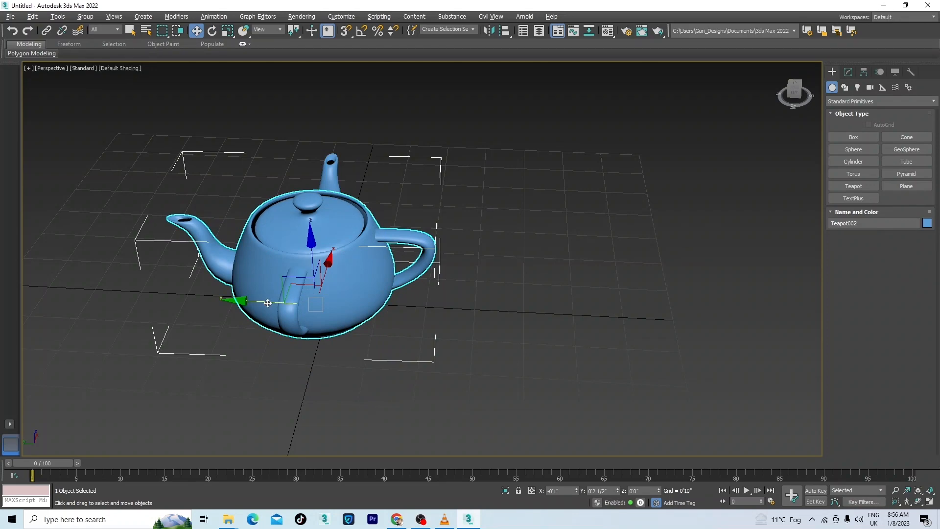
pyautogui.moveTo(268, 303); pyautogui.dragTo(431, 338)
pyautogui.keyDown('alt'); pyautogui.moveTo(604, 378); pyautogui.dragTo(553, 361, button='middle'); pyautogui.keyUp('alt')
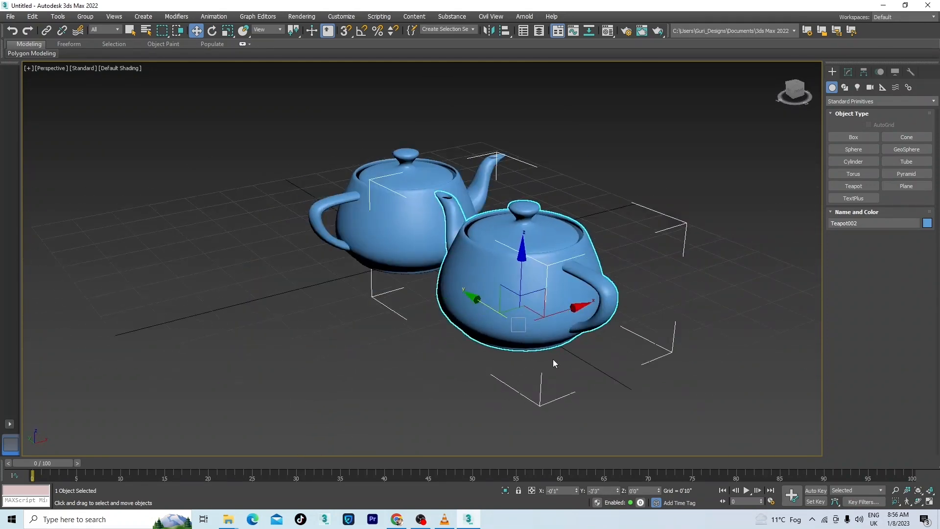
pyautogui.press('Delete')
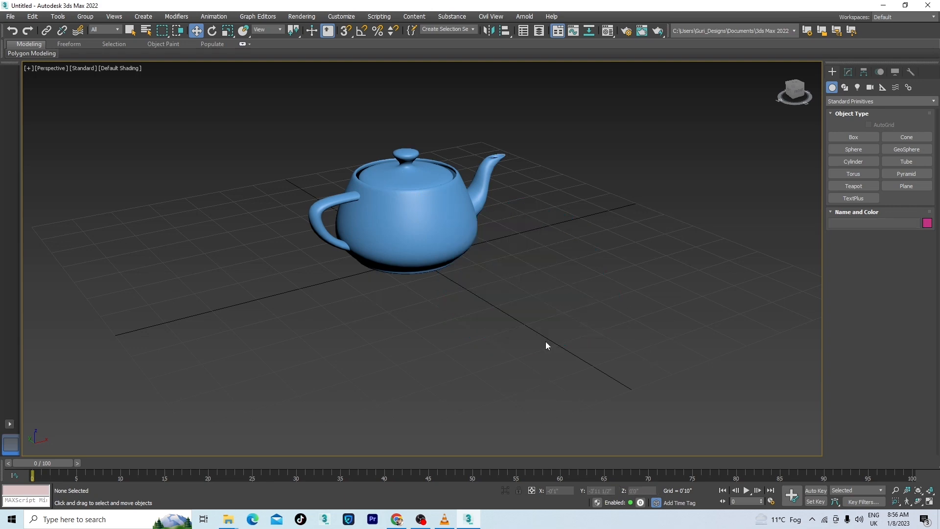
# Clone the original teapot by uniformly scaling it down to about 72% as a single Copy.
pyautogui.click(424, 217)
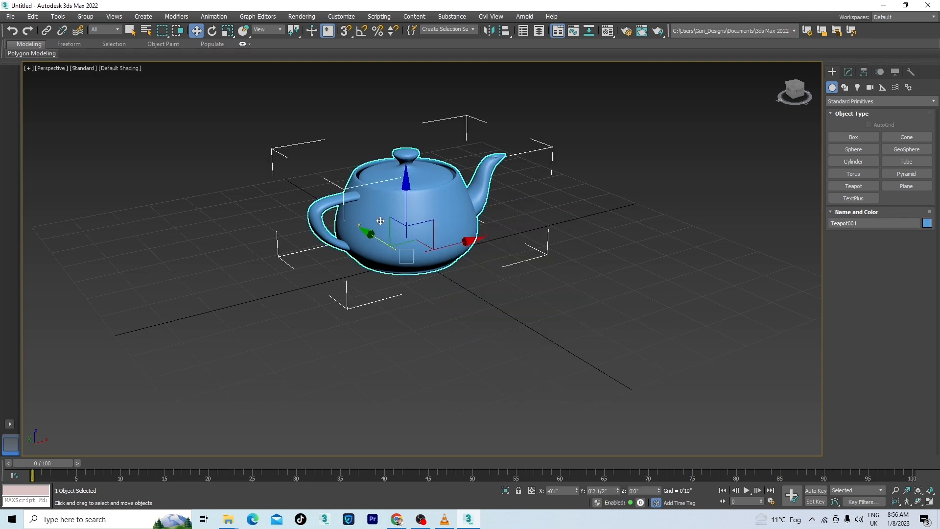
pyautogui.click(227, 31)
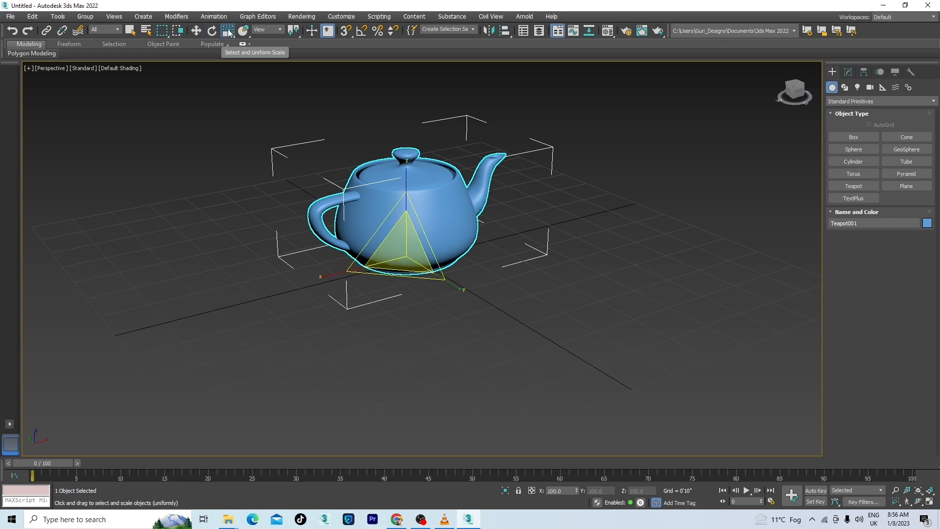
pyautogui.hotkey('alt', 'w')
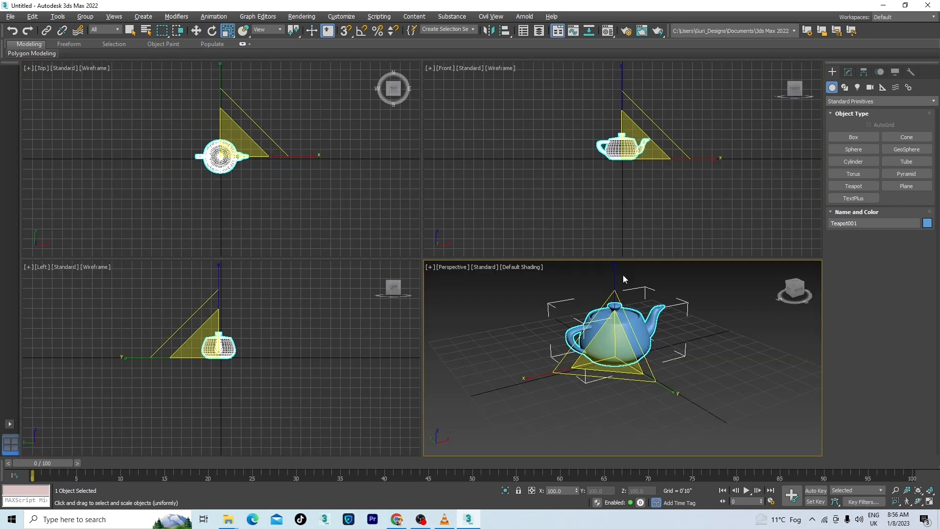
pyautogui.scroll(3, 630, 149)
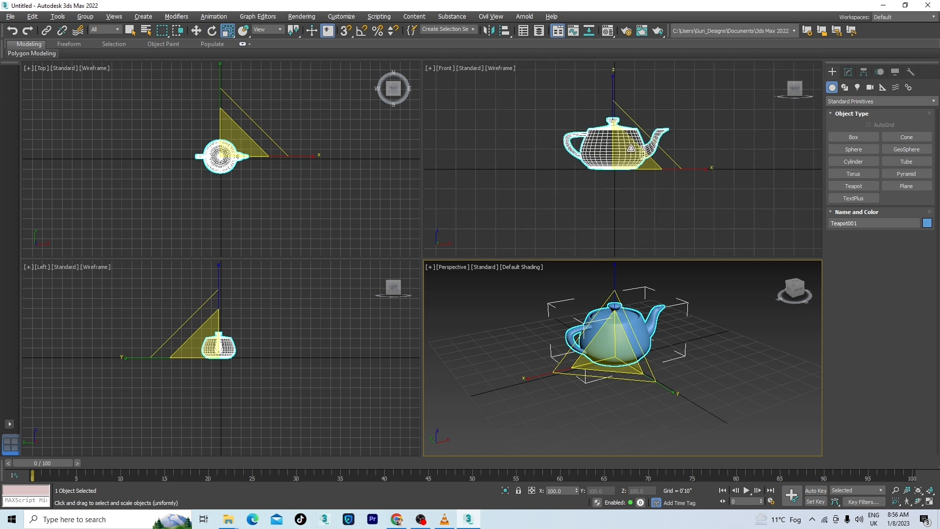
pyautogui.scroll(2, 630, 148)
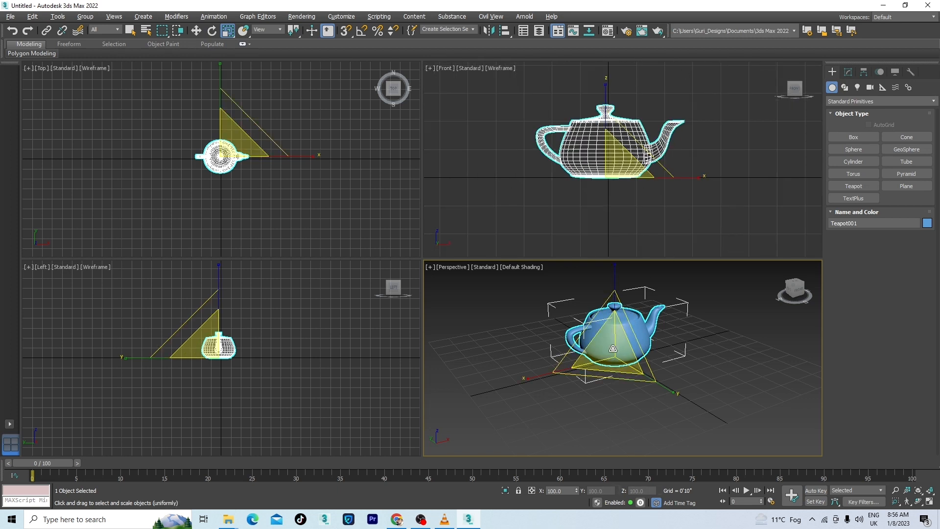
pyautogui.keyDown('shift'); pyautogui.moveTo(613, 349); pyautogui.dragTo(622, 372); pyautogui.keyUp('shift')
pyautogui.click(474, 300)
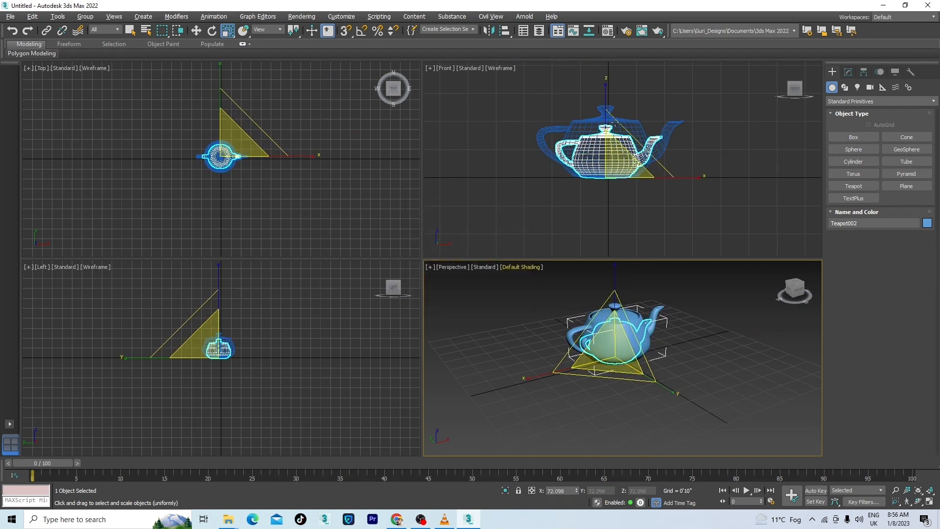
# Move the scaled-down copy along the X axis beside the original in the Front view and maximize that viewport.
pyautogui.press('w')
pyautogui.scroll(-5, 594, 193)
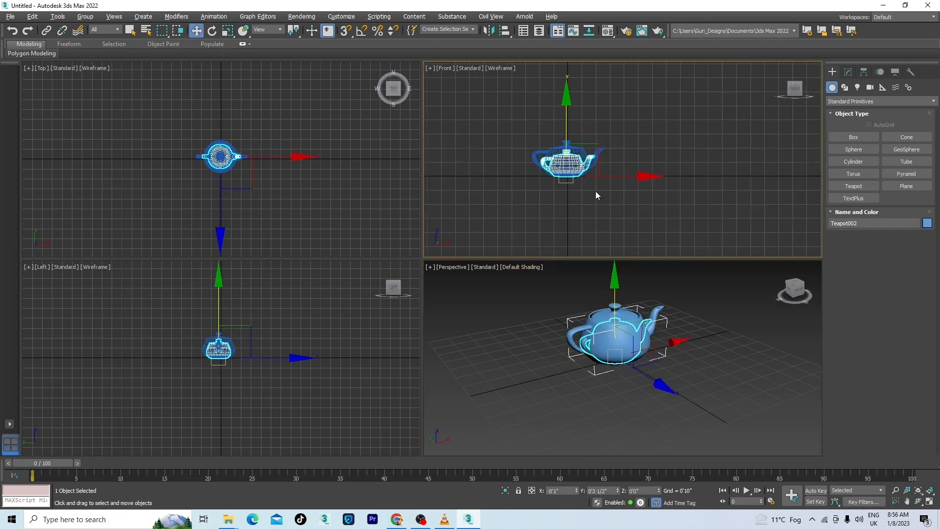
pyautogui.moveTo(607, 178); pyautogui.dragTo(688, 170)
pyautogui.keyDown('alt'); pyautogui.moveTo(608, 203); pyautogui.dragTo(556, 270, button='middle'); pyautogui.keyUp('alt')
pyautogui.hotkey('alt', 'w')
pyautogui.click(556, 270)
# Delete the scaled-down teapot copy.
pyautogui.scroll(5, 539, 245)
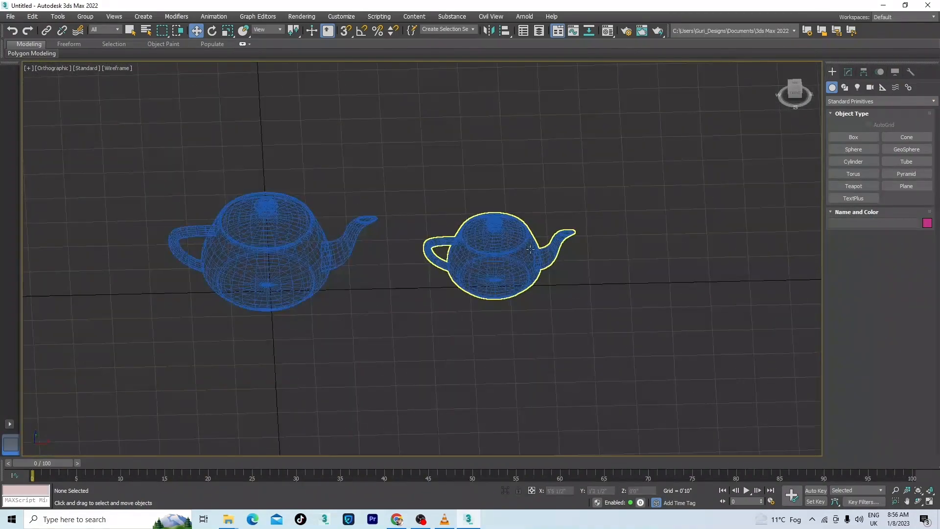
pyautogui.click(530, 251)
pyautogui.press('Delete')
# Clone the teapot along the X axis to about 5'0 1/2" as five Copies in an evenly spaced row.
pyautogui.scroll(-6, 382, 254)
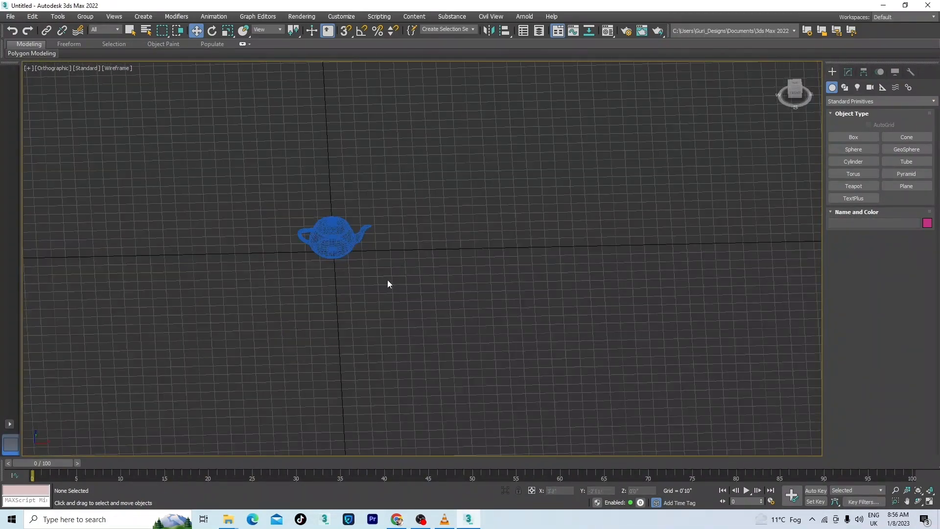
pyautogui.keyDown('alt'); pyautogui.moveTo(387, 280); pyautogui.dragTo(413, 261, button='middle'); pyautogui.keyUp('alt')
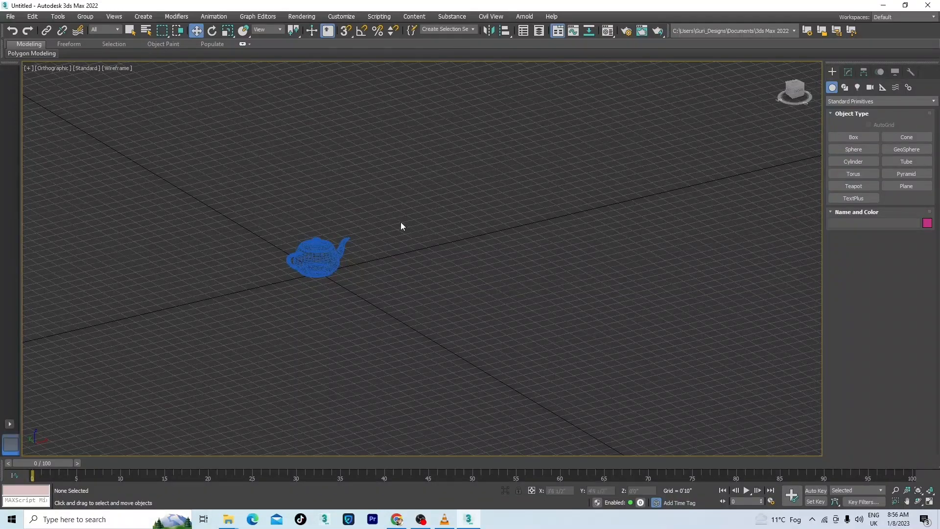
pyautogui.click(315, 258)
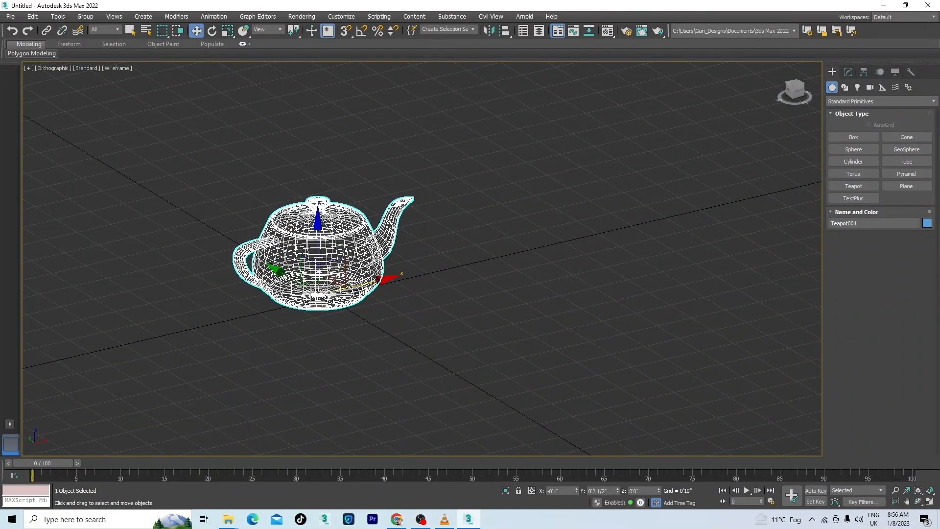
pyautogui.keyDown('shift'); pyautogui.moveTo(365, 283); pyautogui.dragTo(560, 247); pyautogui.keyUp('shift')
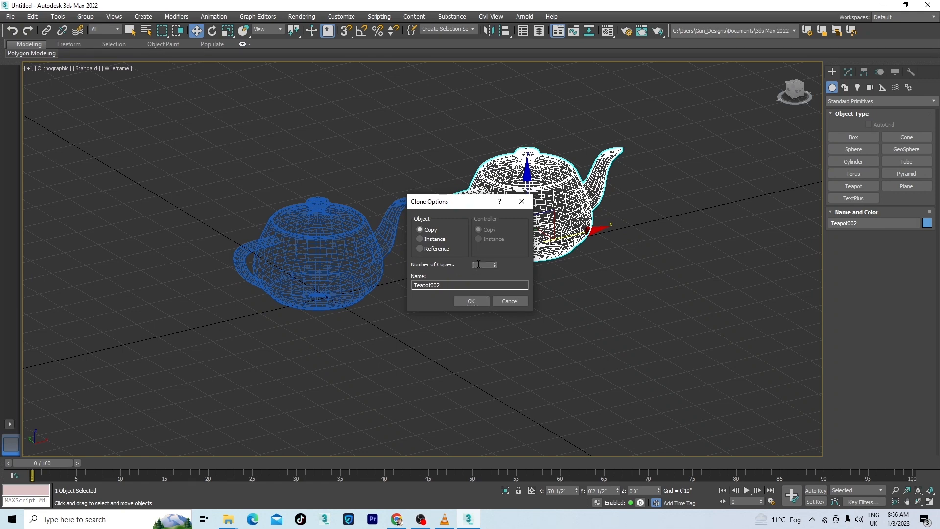
pyautogui.click(471, 300)
pyautogui.scroll(-8, 431, 296)
pyautogui.moveTo(604, 298)
pyautogui.keyDown('alt'); pyautogui.mouseDown(button='middle')
pyautogui.moveTo(491, 314)
pyautogui.moveTo(604, 306)
pyautogui.moveTo(554, 283)
pyautogui.moveTo(609, 294)
pyautogui.moveTo(550, 292)
pyautogui.moveTo(582, 294)
pyautogui.mouseUp(button='middle'); pyautogui.keyUp('alt')
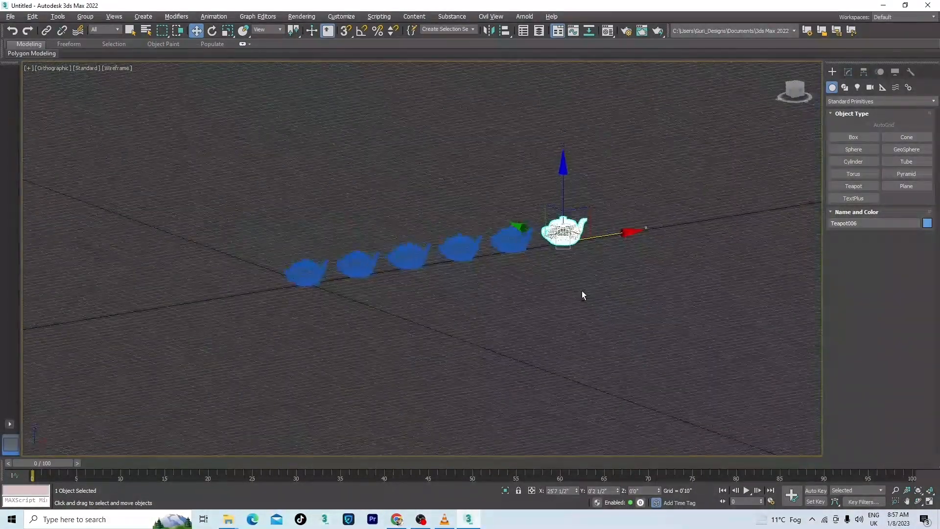
pyautogui.keyDown('alt'); pyautogui.moveTo(403, 234); pyautogui.dragTo(531, 315, button='middle'); pyautogui.keyUp('alt')
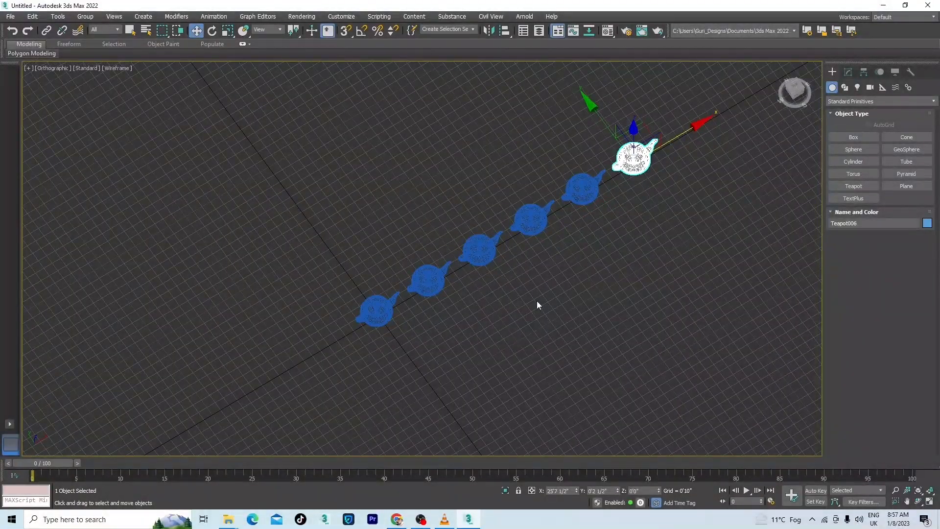
# Delete all five copies in the row, leaving only the original teapot.
pyautogui.press('Delete')
pyautogui.keyDown('alt'); pyautogui.moveTo(537, 300); pyautogui.dragTo(608, 218, button='middle'); pyautogui.keyUp('alt')
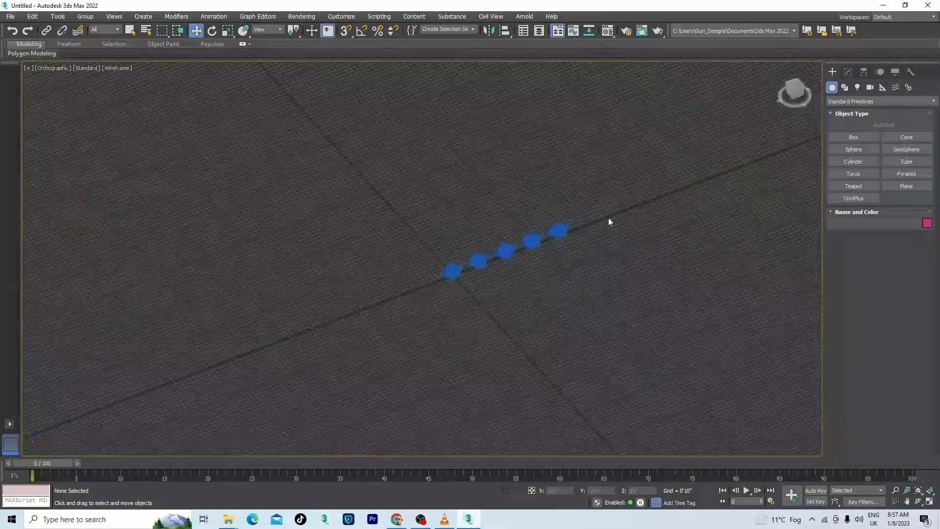
pyautogui.moveTo(508, 283); pyautogui.dragTo(471, 284)
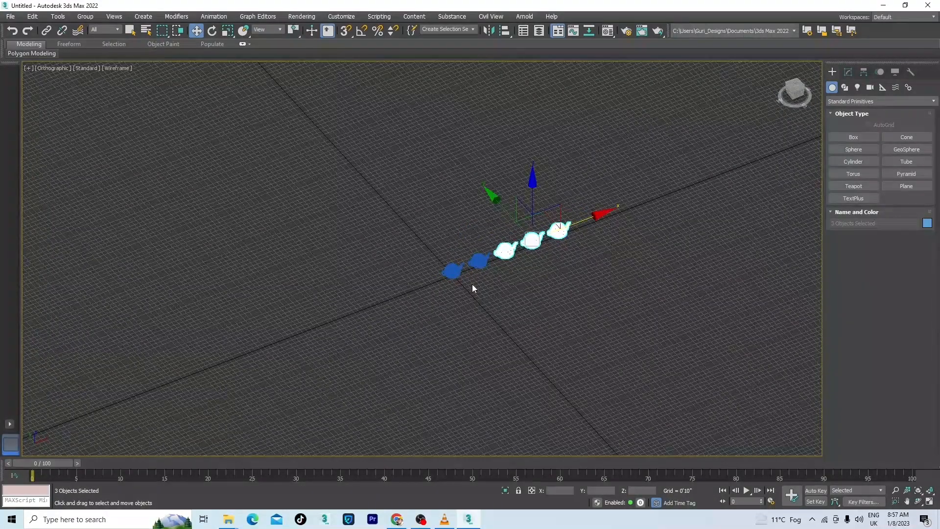
pyautogui.press('Delete')
pyautogui.keyDown('alt'); pyautogui.moveTo(454, 268); pyautogui.dragTo(554, 288, button='middle'); pyautogui.keyUp('alt')
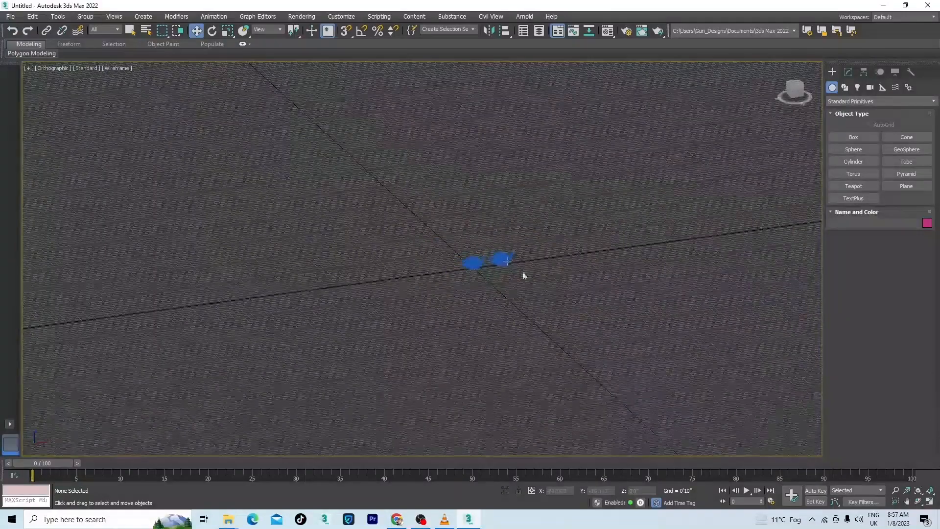
pyautogui.scroll(6, 522, 274)
pyautogui.click(522, 310)
pyautogui.press('Delete')
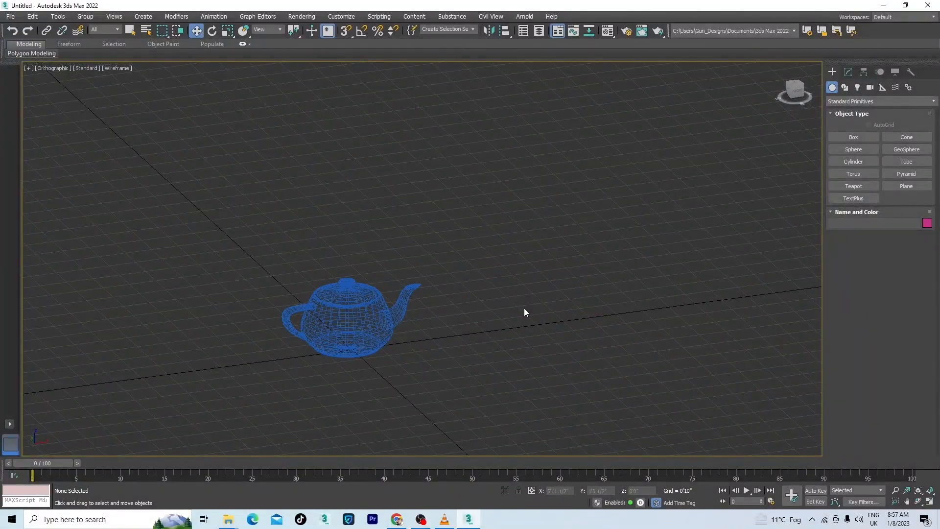
# Switch the viewport display from Wireframe to Default Shading.
pyautogui.press('F3')
pyautogui.scroll(-5, 499, 336)
pyautogui.keyDown('alt'); pyautogui.moveTo(504, 266); pyautogui.dragTo(528, 291, button='middle'); pyautogui.keyUp('alt')
pyautogui.press('z')
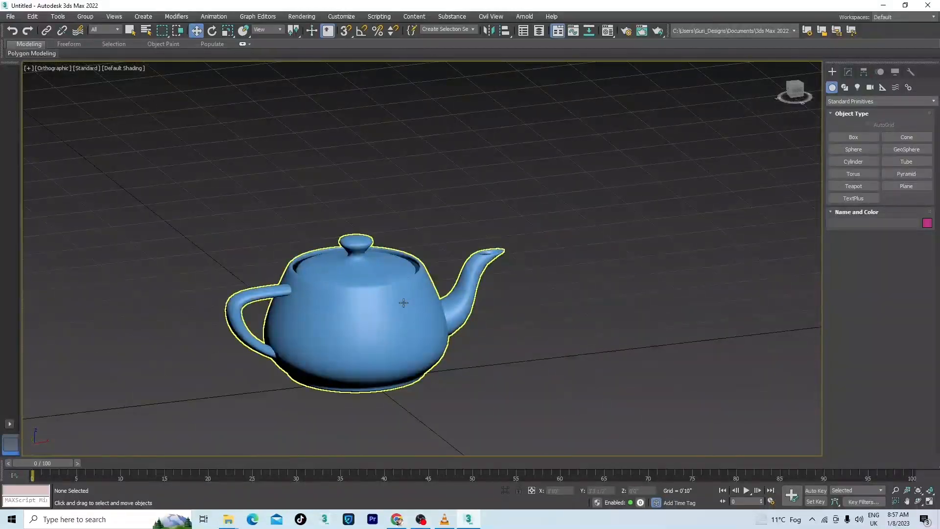
# Clone the teapot along the X axis to about 5'11" as a single Instance.
pyautogui.click(403, 300)
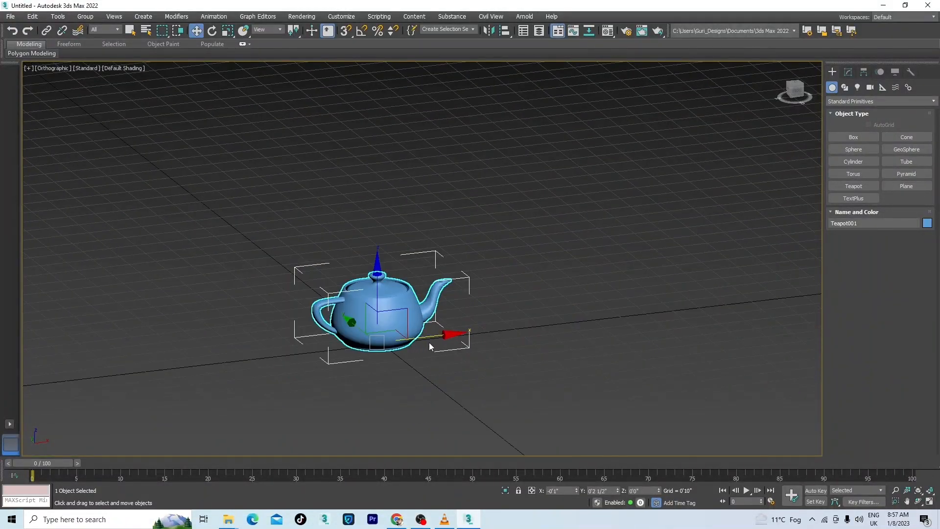
pyautogui.keyDown('shift'); pyautogui.moveTo(424, 338); pyautogui.dragTo(614, 316); pyautogui.keyUp('shift')
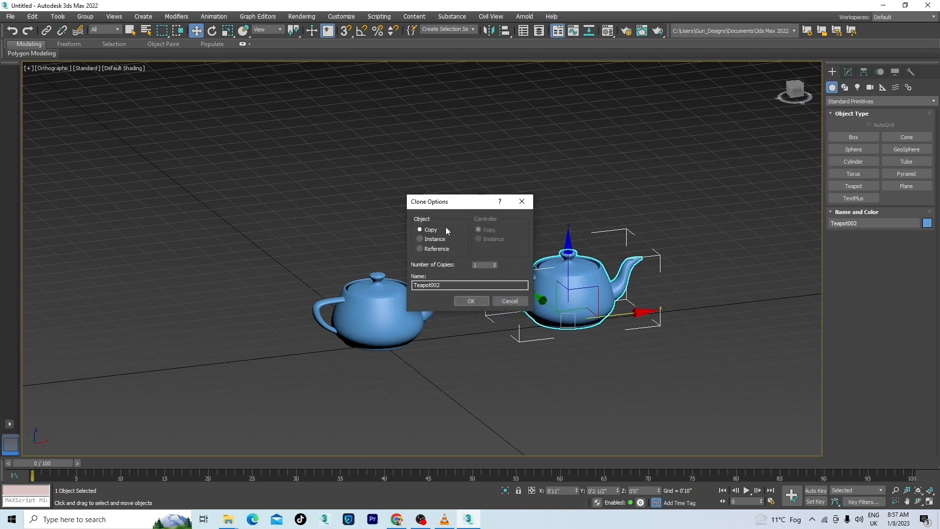
pyautogui.click(420, 239)
pyautogui.click(481, 299)
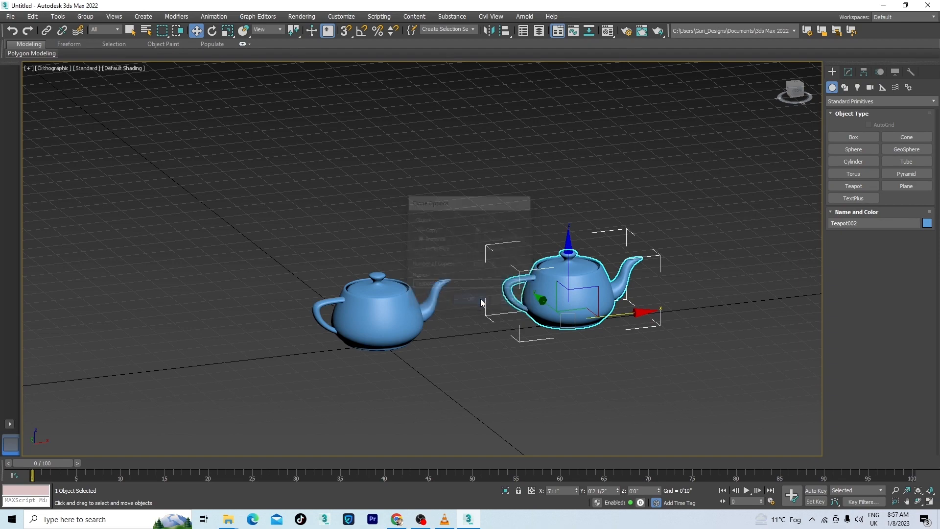
pyautogui.scroll(-5, 460, 259)
pyautogui.moveTo(479, 311)
pyautogui.keyDown('alt'); pyautogui.mouseDown(button='middle')
pyautogui.moveTo(456, 319)
pyautogui.moveTo(497, 333)
pyautogui.mouseUp(button='middle'); pyautogui.keyUp('alt')
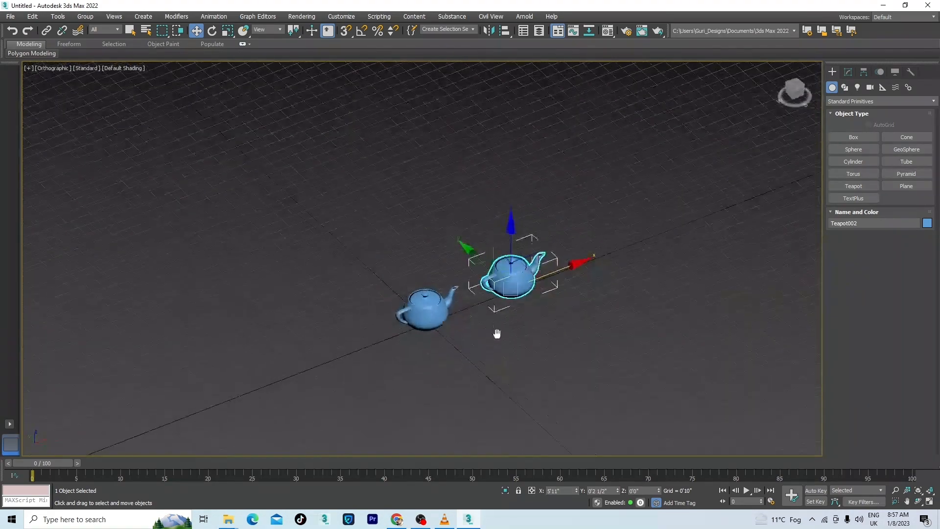
# Clone the original teapot along the negative X axis to about -6'5" as a single Copy.
pyautogui.click(495, 343)
pyautogui.scroll(1, 518, 318)
pyautogui.scroll(4, 469, 323)
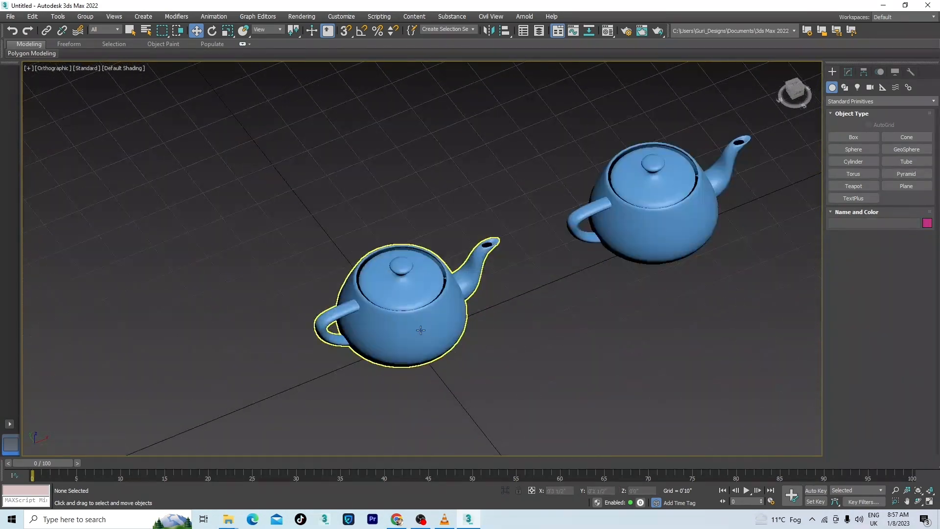
pyautogui.scroll(-5, 420, 330)
pyautogui.scroll(5, 424, 323)
pyautogui.click(425, 319)
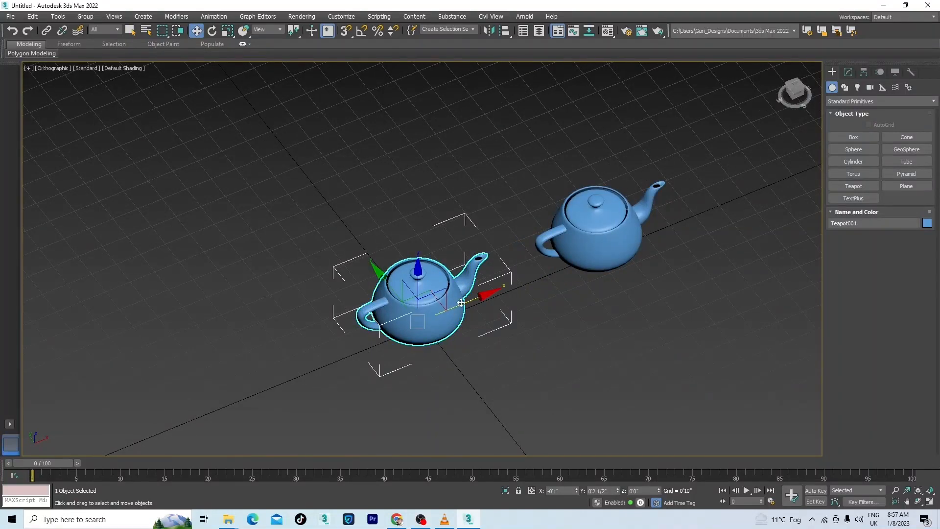
pyautogui.moveTo(461, 303)
pyautogui.keyDown('shift'); pyautogui.mouseDown()
pyautogui.moveTo(280, 355)
pyautogui.moveTo(275, 381)
pyautogui.mouseUp(); pyautogui.keyUp('shift')
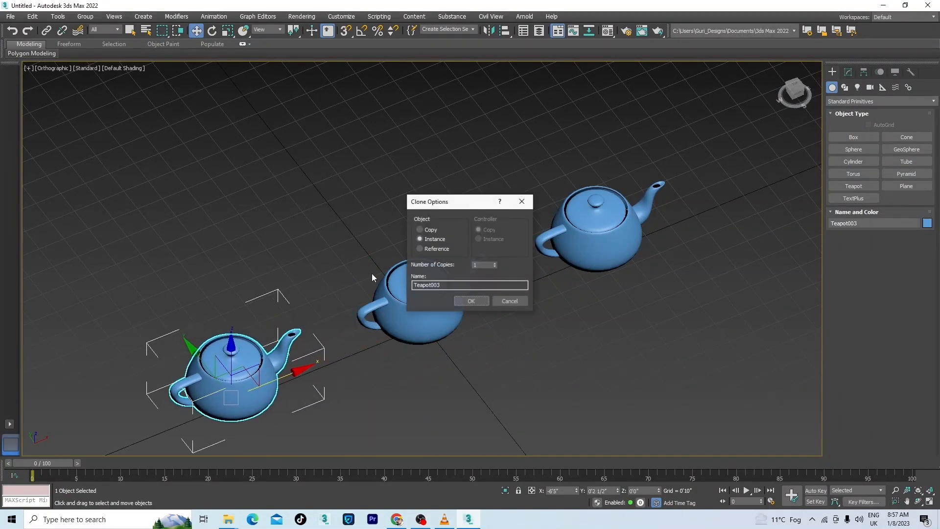
pyautogui.click(420, 230)
pyautogui.click(469, 302)
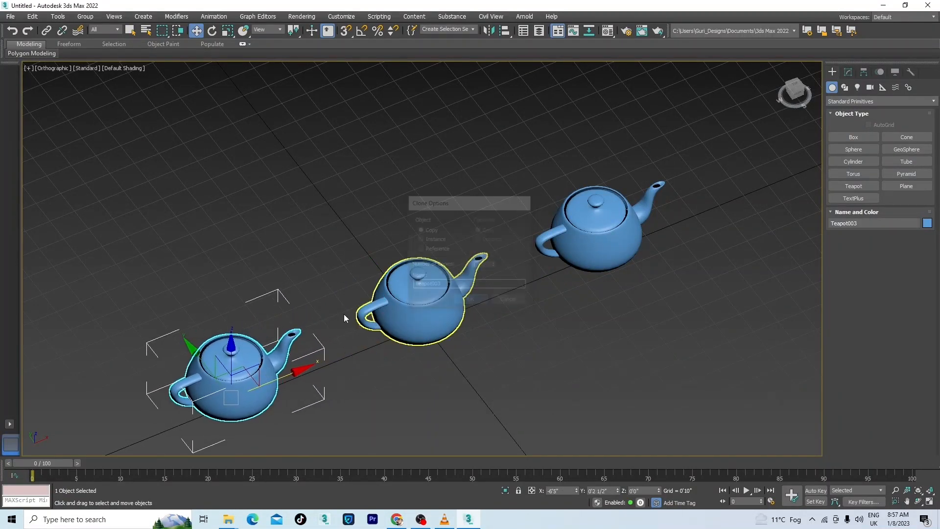
pyautogui.click(334, 404)
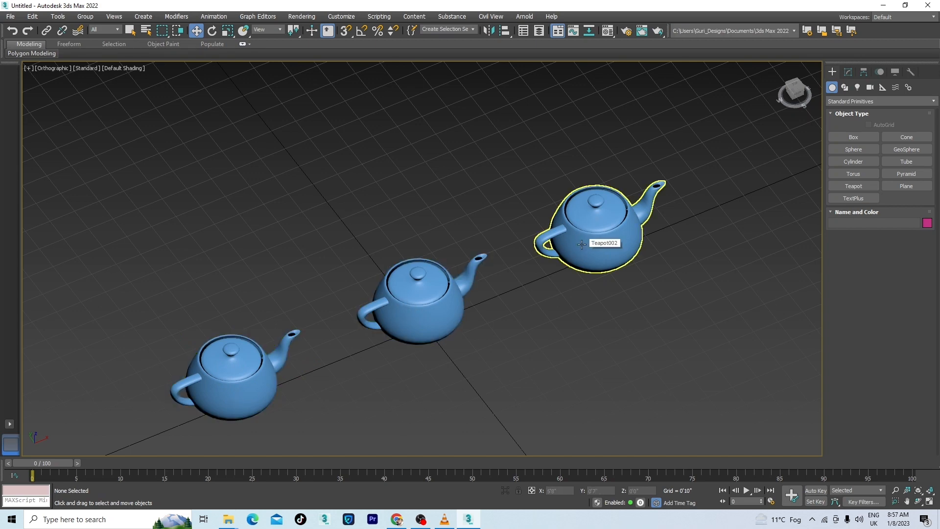
# Increase the original middle teapot's radius to 1'6", then deselect it.
pyautogui.click(435, 305)
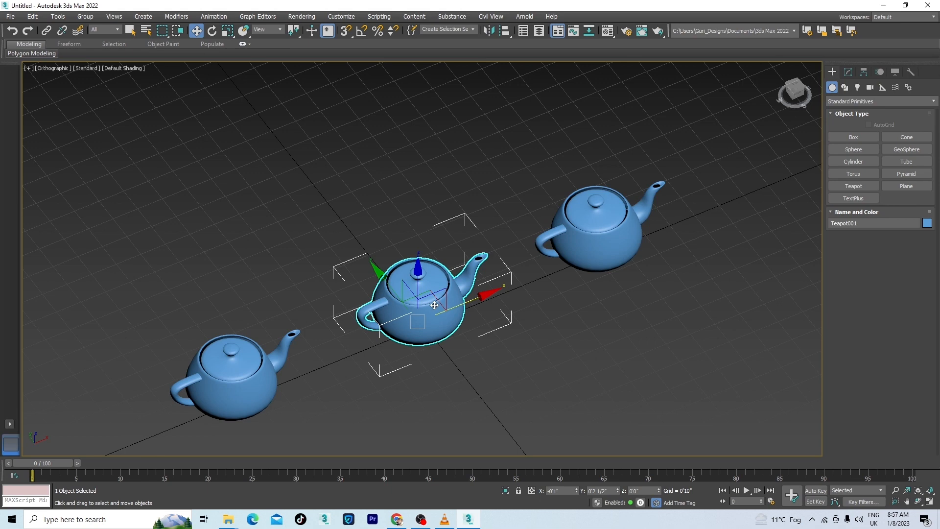
pyautogui.click(850, 72)
pyautogui.moveTo(907, 219)
pyautogui.mouseDown()
pyautogui.moveTo(910, 189)
pyautogui.moveTo(911, 227)
pyautogui.moveTo(914, 197)
pyautogui.moveTo(913, 218)
pyautogui.mouseUp()
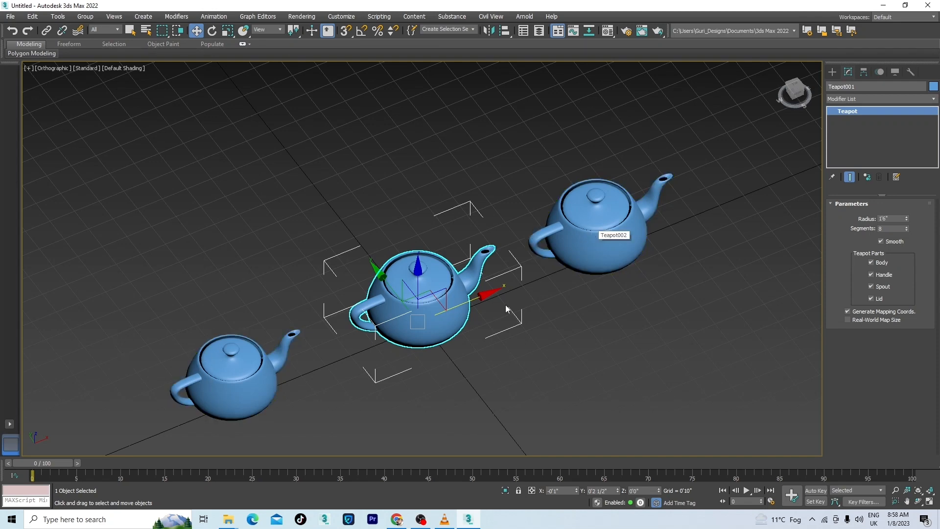
pyautogui.moveTo(540, 348); pyautogui.dragTo(523, 325, button='middle')
pyautogui.click(475, 353)
pyautogui.moveTo(476, 353); pyautogui.dragTo(476, 372, button='middle')
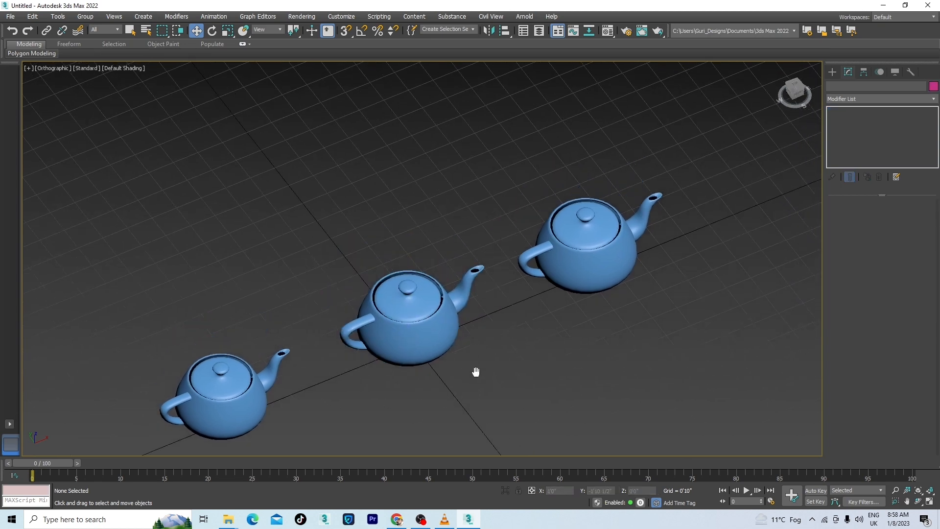
# Compare the original, the instance and the copy, checking which teapots follow the original's radius change.
pyautogui.click(444, 348)
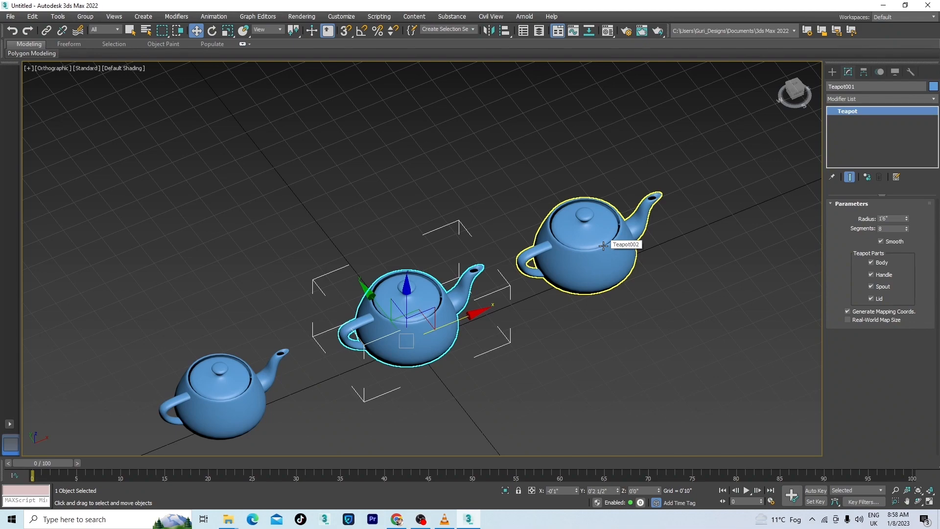
pyautogui.scroll(-5, 563, 293)
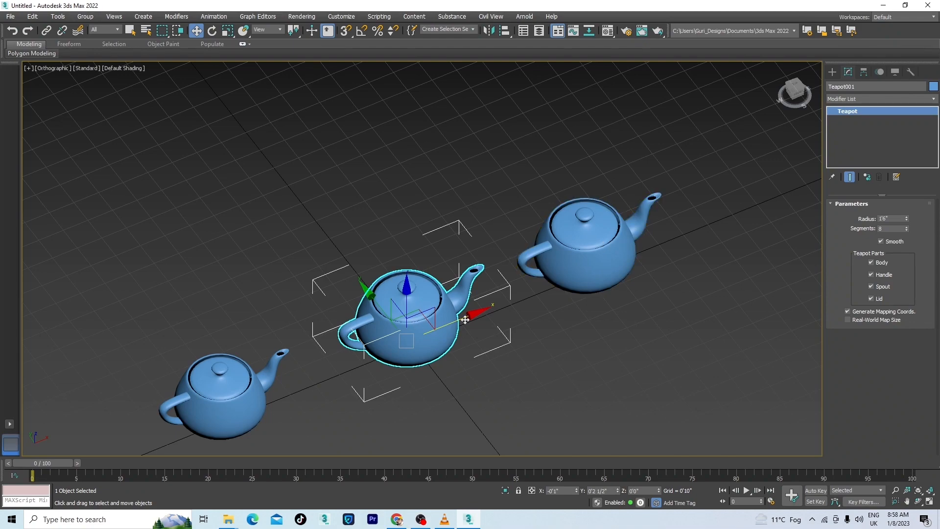
pyautogui.click(393, 355)
pyautogui.scroll(6, 353, 337)
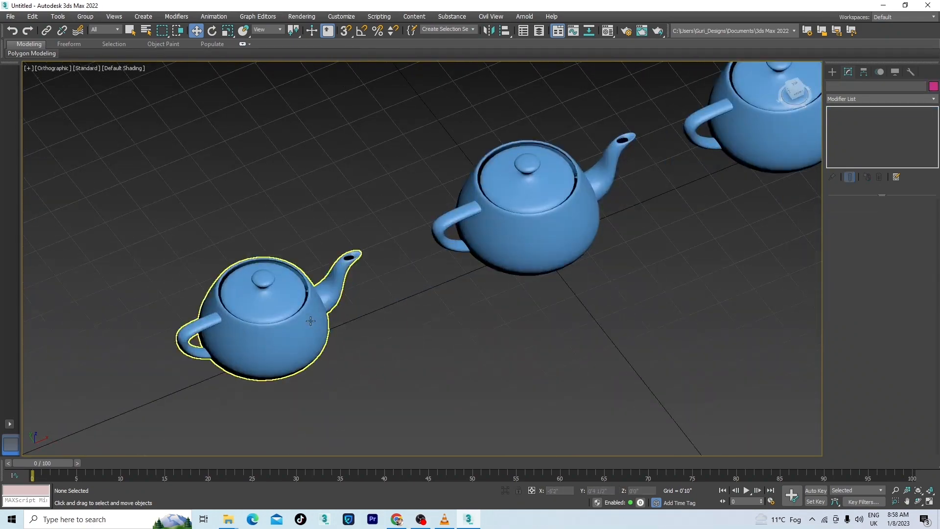
pyautogui.scroll(-5, 319, 318)
pyautogui.moveTo(390, 325)
pyautogui.mouseDown(button='middle')
pyautogui.moveTo(365, 323)
pyautogui.moveTo(380, 335)
pyautogui.mouseUp(button='middle')
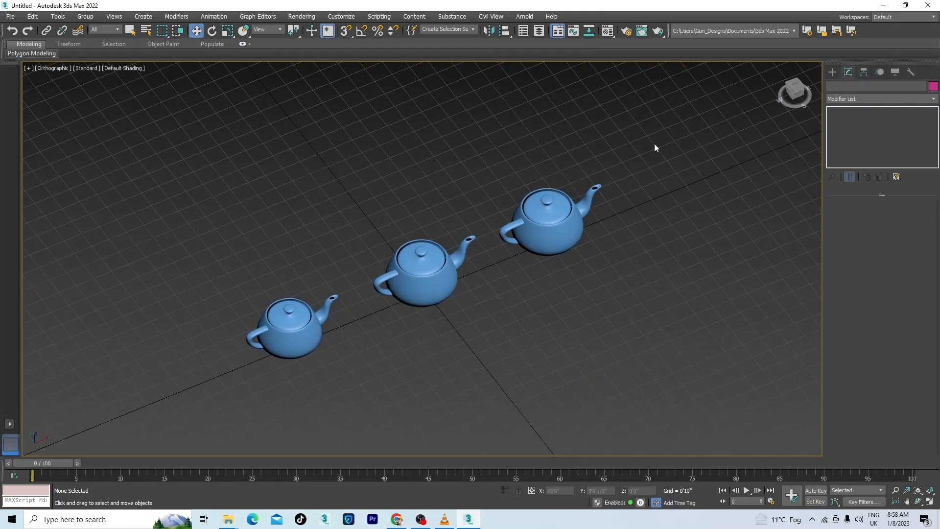
pyautogui.click(420, 272)
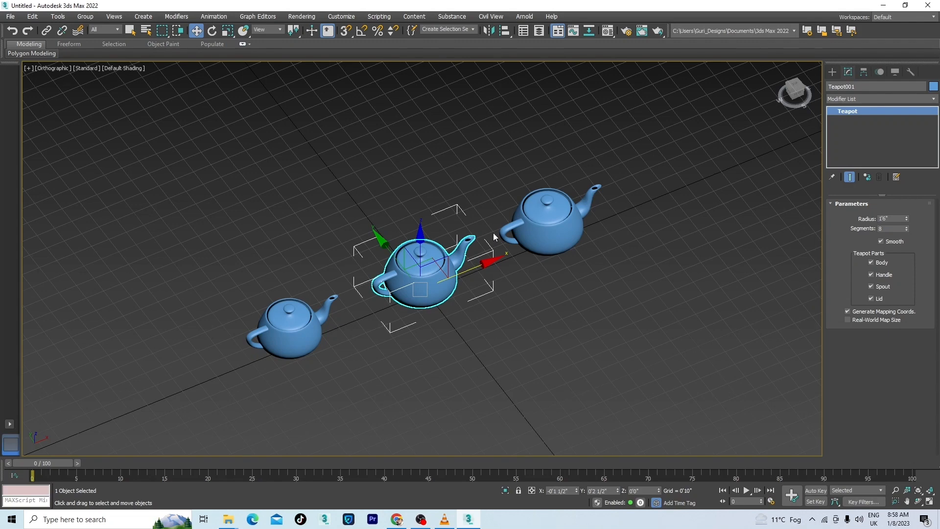
pyautogui.moveTo(576, 273); pyautogui.dragTo(451, 324, button='middle')
pyautogui.click(417, 275)
pyautogui.scroll(-2, 363, 360)
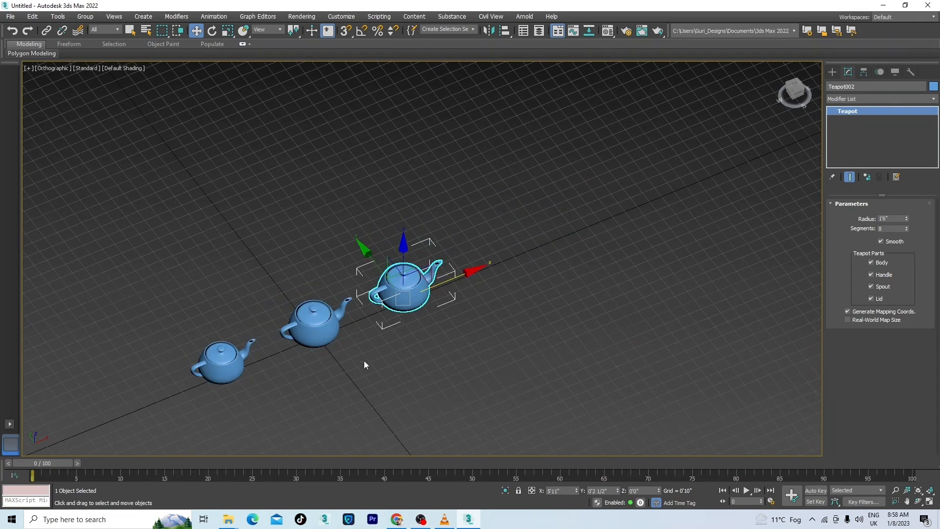
# Delete the instance teapot beside the original on the positive X side.
pyautogui.click(363, 360)
pyautogui.click(402, 303)
pyautogui.press('Delete')
# Clone the original teapot along the X axis to about 8'4 1/2" as five evenly spaced Instances.
pyautogui.click(327, 322)
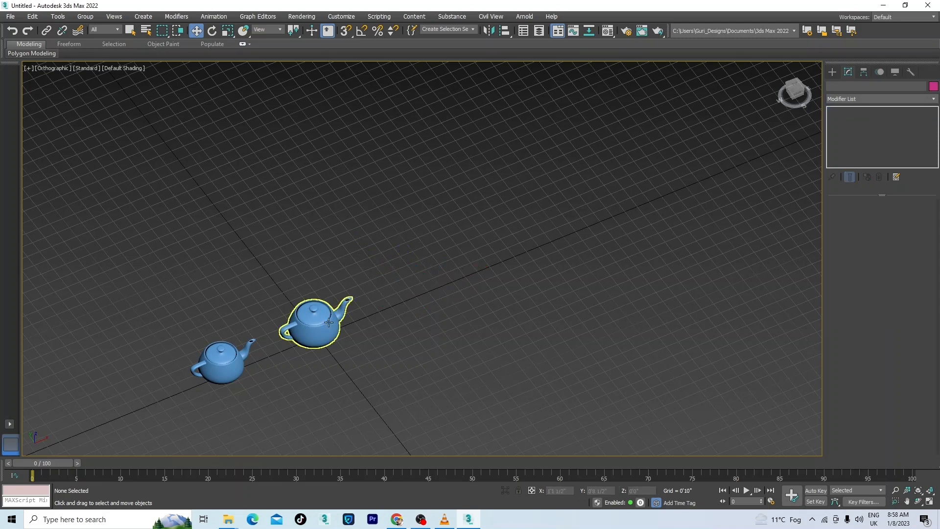
pyautogui.keyDown('shift'); pyautogui.moveTo(357, 321); pyautogui.dragTo(485, 267); pyautogui.keyUp('shift')
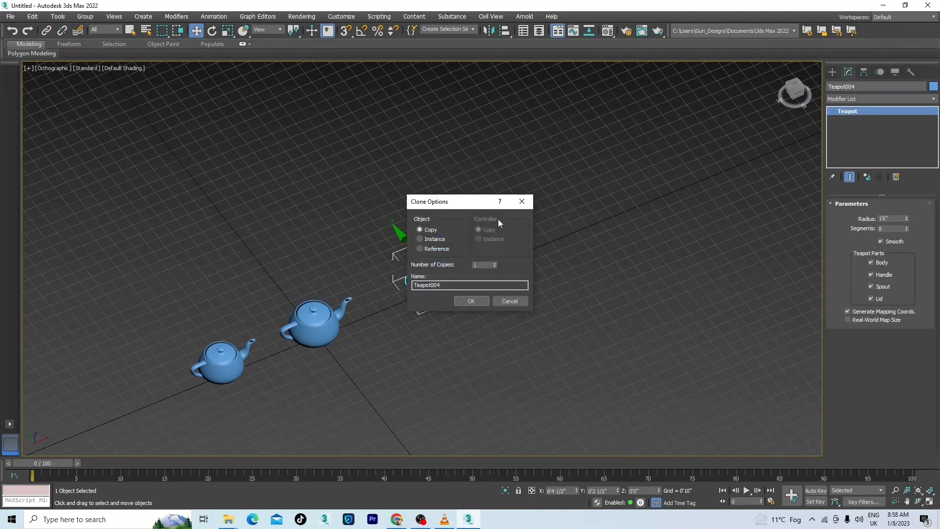
pyautogui.click(495, 263)
pyautogui.click(495, 263)
pyautogui.click(495, 263)
pyautogui.click(496, 263)
pyautogui.click(483, 301)
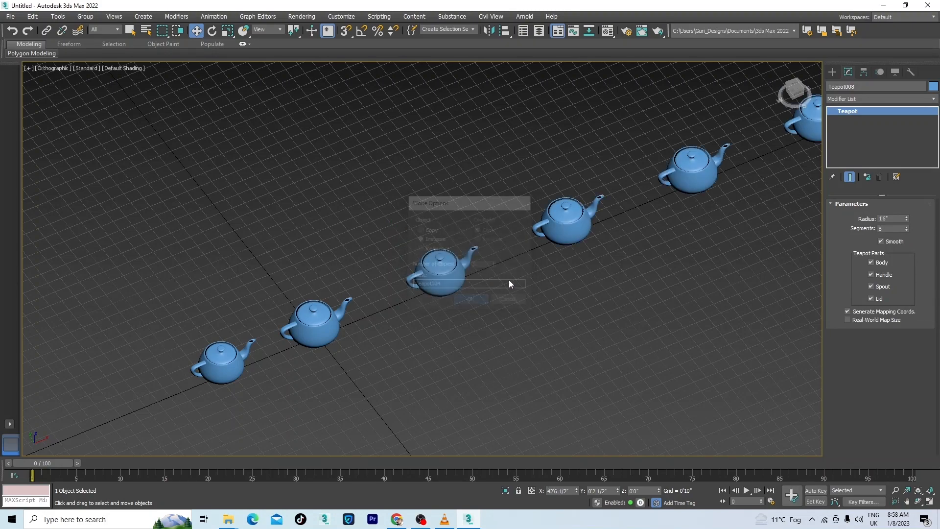
# Vary the radius of the farthest instance in the row to test how the linked teapots respond.
pyautogui.scroll(-3, 381, 331)
pyautogui.moveTo(556, 301); pyautogui.dragTo(495, 337, button='middle')
pyautogui.click(493, 336)
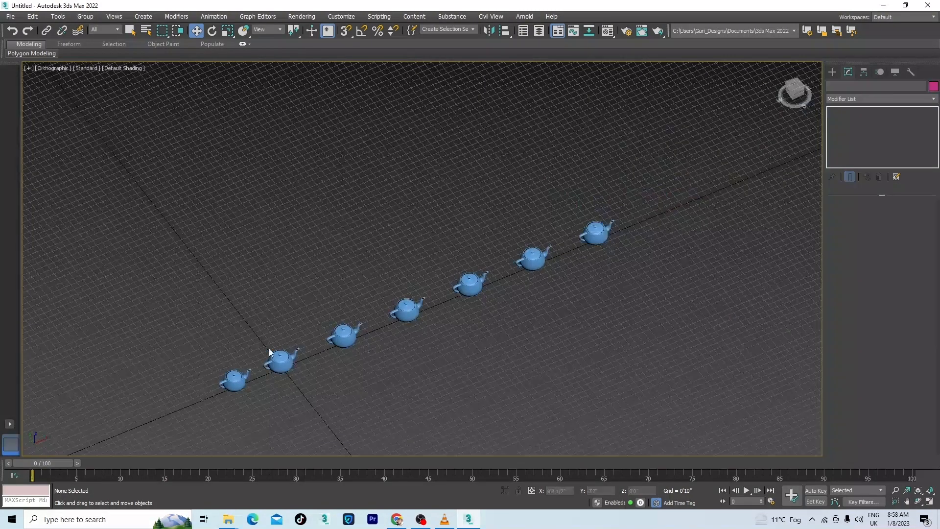
pyautogui.click(595, 234)
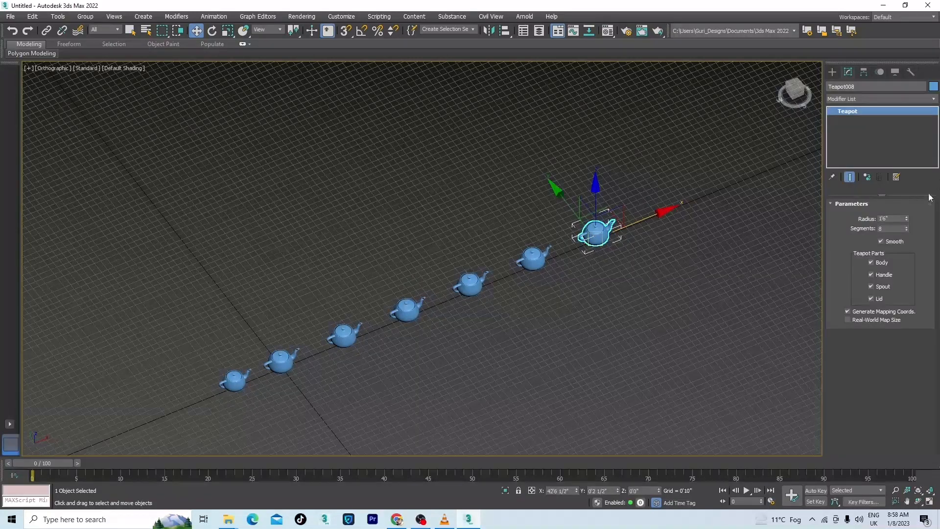
pyautogui.moveTo(905, 219)
pyautogui.mouseDown()
pyautogui.moveTo(907, 206)
pyautogui.moveTo(907, 235)
pyautogui.moveTo(907, 219)
pyautogui.mouseUp()
# Delete the four outer instances, keeping only the one nearest to the original teapot.
pyautogui.moveTo(661, 237); pyautogui.dragTo(370, 329)
pyautogui.press('Delete')
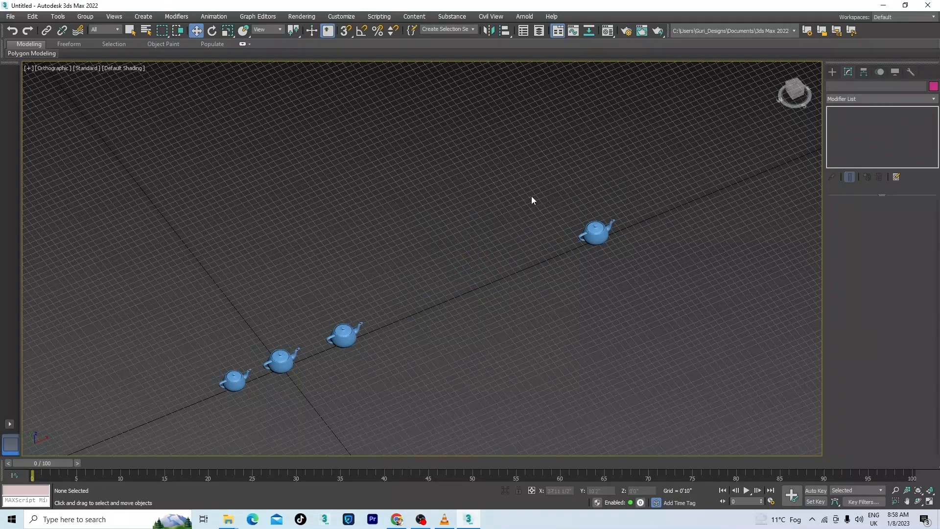
pyautogui.moveTo(619, 200); pyautogui.dragTo(560, 274)
pyautogui.press('Delete')
# Move the remaining instance along the X axis toward the original teapot, to about 6'0".
pyautogui.scroll(5, 317, 344)
pyautogui.scroll(-4, 443, 304)
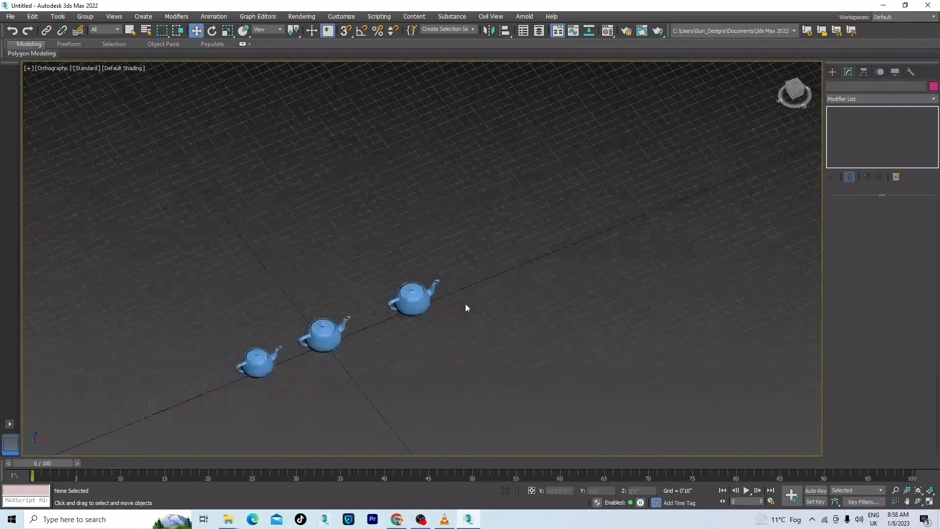
pyautogui.keyDown('alt'); pyautogui.moveTo(465, 303); pyautogui.dragTo(447, 293, button='middle'); pyautogui.keyUp('alt')
pyautogui.scroll(5, 448, 298)
pyautogui.click(477, 301)
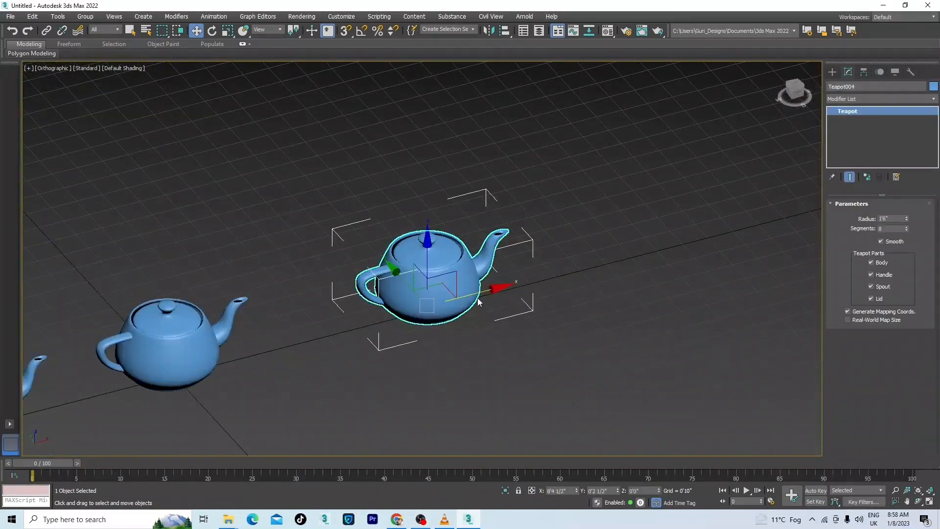
pyautogui.moveTo(480, 294); pyautogui.dragTo(408, 314)
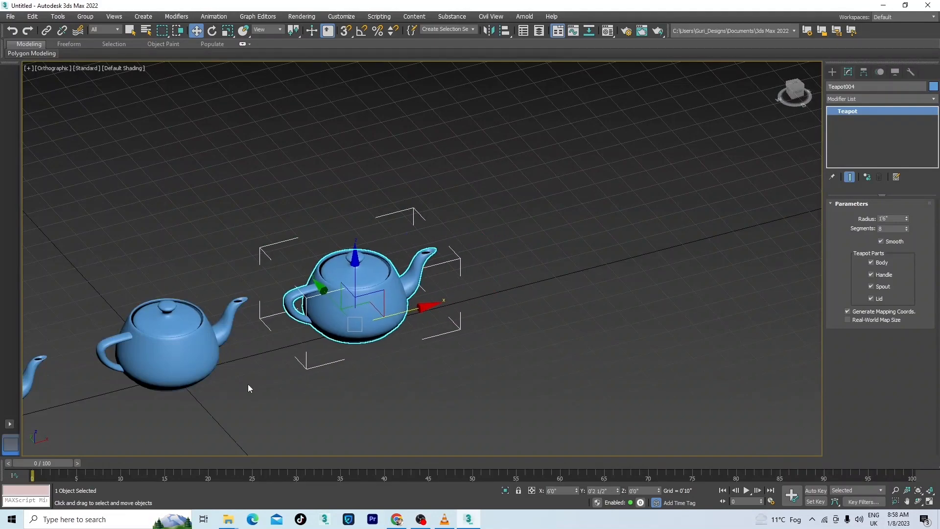
# Examine the three teapots in the row and inspect the parameters and modifier stack of the instance.
pyautogui.scroll(-5, 350, 266)
pyautogui.moveTo(354, 338)
pyautogui.keyDown('alt'); pyautogui.mouseDown(button='middle')
pyautogui.moveTo(359, 363)
pyautogui.moveTo(348, 352)
pyautogui.mouseUp(button='middle'); pyautogui.keyUp('alt')
pyautogui.moveTo(425, 316); pyautogui.dragTo(403, 356, button='middle')
pyautogui.scroll(5, 314, 357)
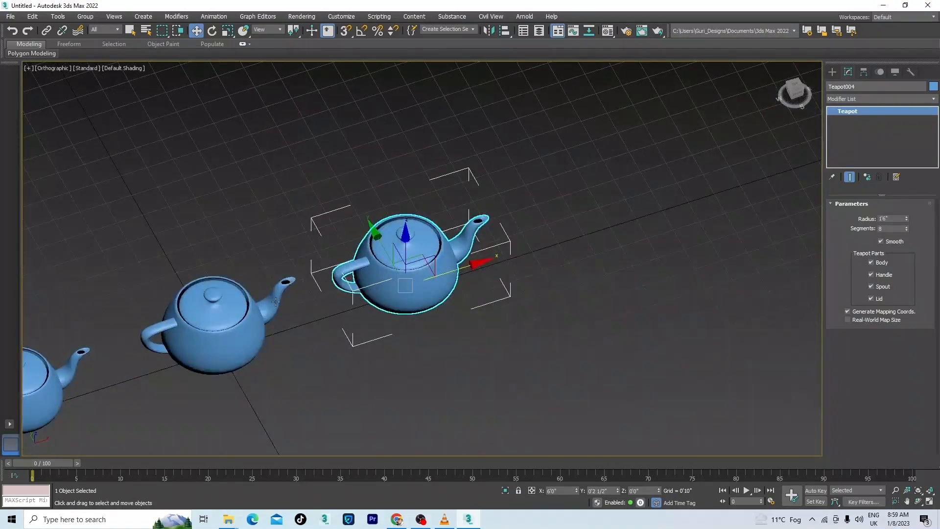
pyautogui.scroll(-3, 275, 300)
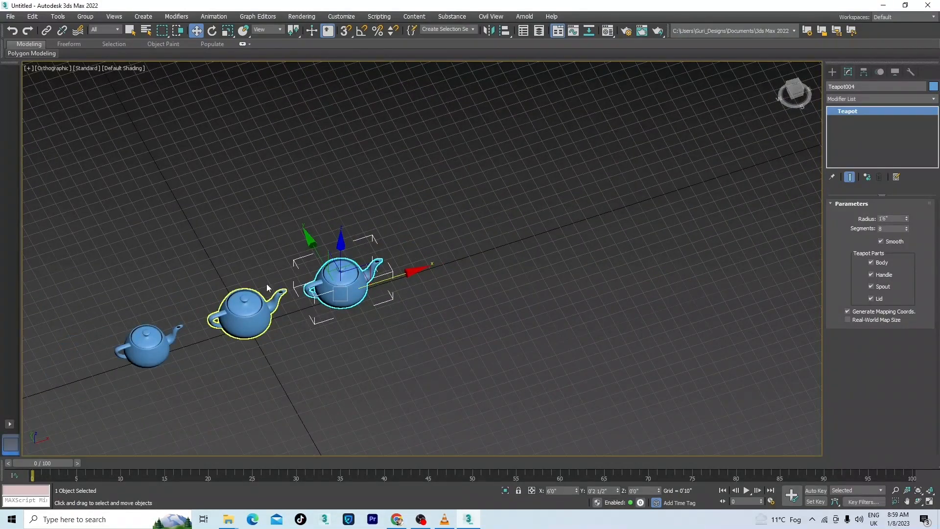
pyautogui.moveTo(413, 280); pyautogui.dragTo(436, 312)
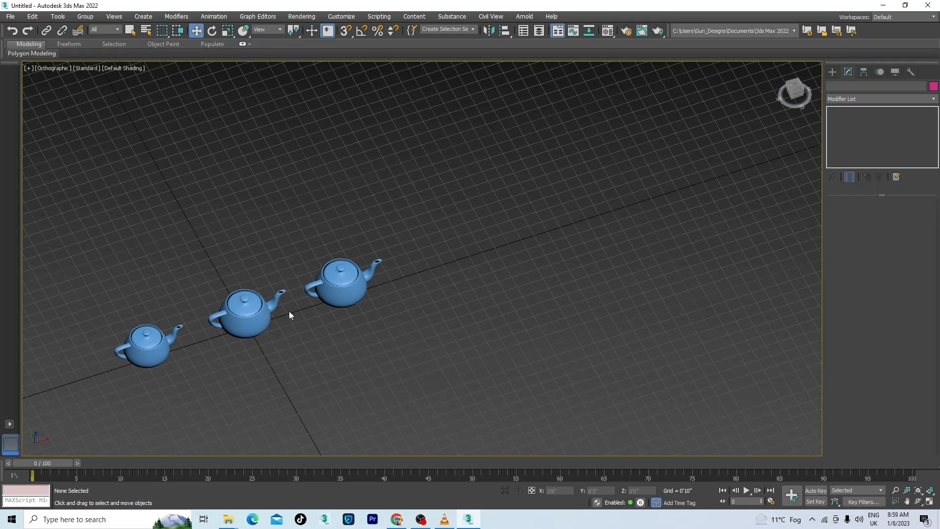
pyautogui.keyDown('alt'); pyautogui.moveTo(326, 289); pyautogui.dragTo(358, 333, button='middle'); pyautogui.keyUp('alt')
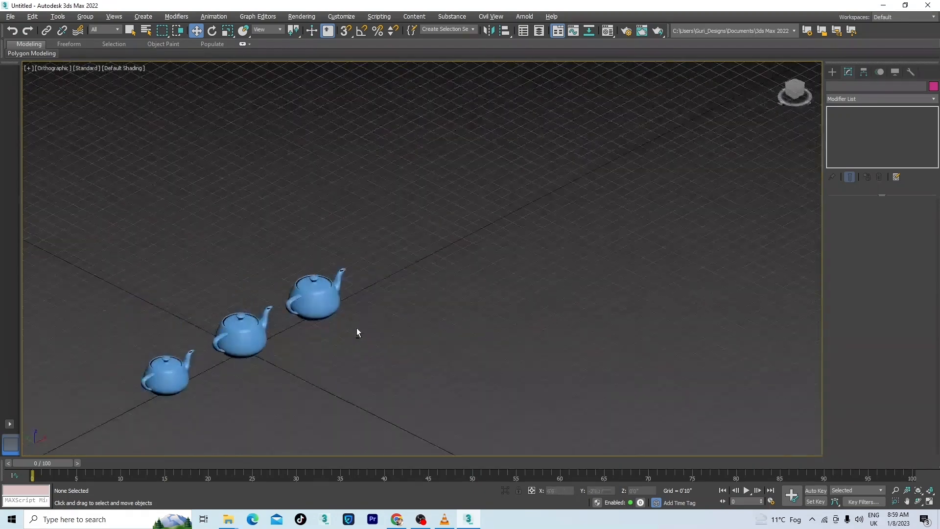
pyautogui.scroll(5, 257, 340)
pyautogui.scroll(-3, 379, 299)
pyautogui.keyDown('alt'); pyautogui.moveTo(424, 325); pyautogui.dragTo(421, 293, button='middle'); pyautogui.keyUp('alt')
pyautogui.click(456, 251)
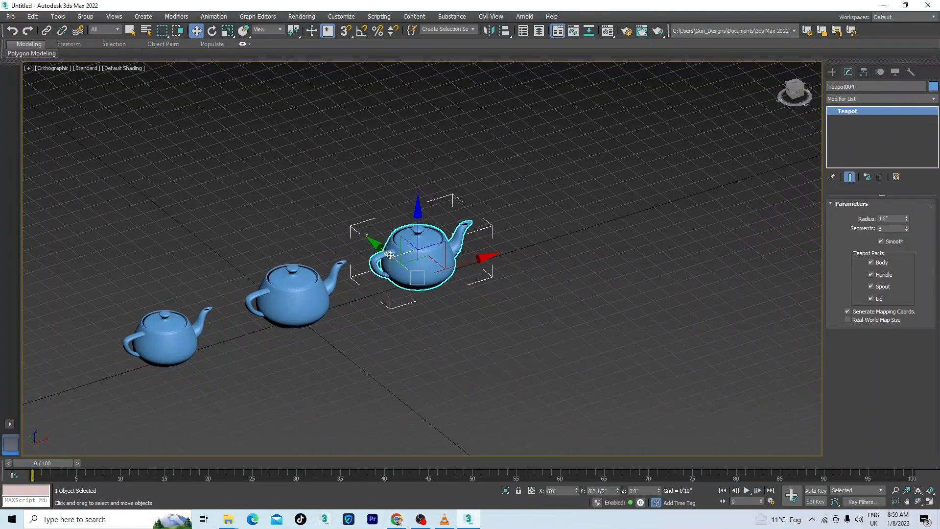
pyautogui.keyDown('alt'); pyautogui.moveTo(402, 257); pyautogui.dragTo(450, 309, button='middle'); pyautogui.keyUp('alt')
pyautogui.scroll(-4, 449, 309)
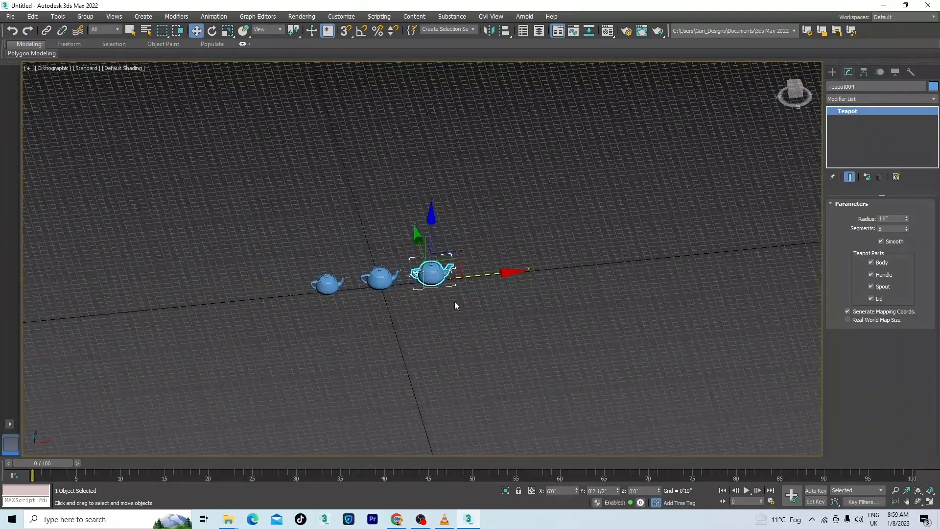
# Inspect the smaller copy's modifier stack and radius, comparing it with the other two teapots.
pyautogui.scroll(5, 343, 300)
pyautogui.click(324, 254)
pyautogui.keyDown('alt'); pyautogui.moveTo(360, 301); pyautogui.dragTo(398, 316, button='middle'); pyautogui.keyUp('alt')
pyautogui.scroll(6, 348, 250)
pyautogui.scroll(-5, 348, 250)
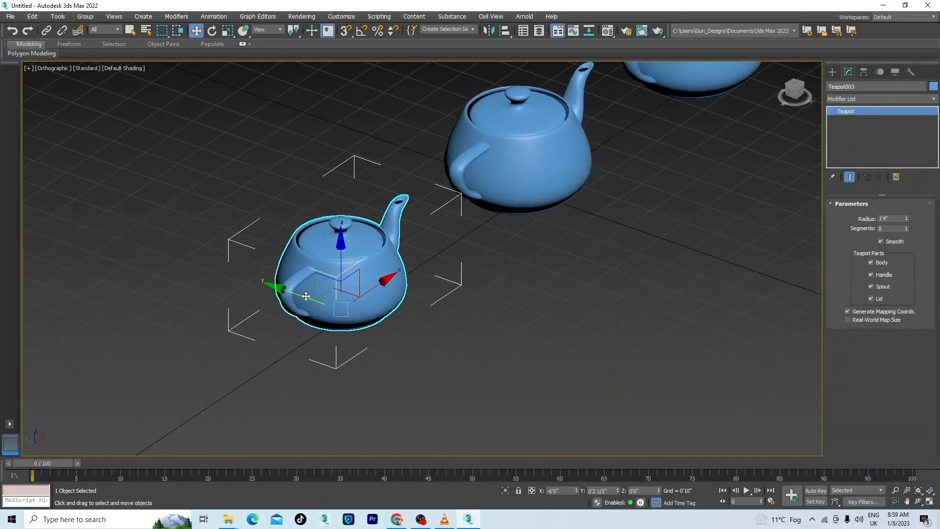
pyautogui.scroll(-5, 306, 296)
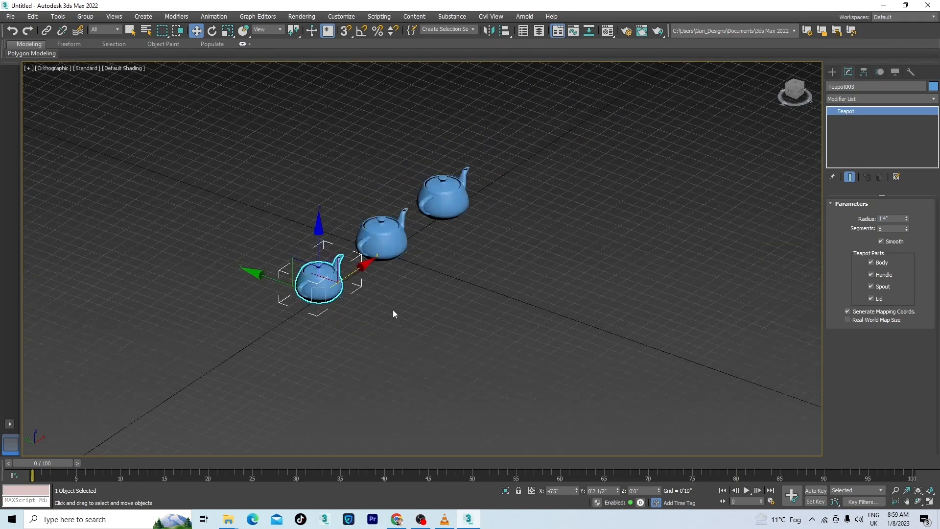
pyautogui.keyDown('alt'); pyautogui.moveTo(392, 312); pyautogui.dragTo(414, 281, button='middle'); pyautogui.keyUp('alt')
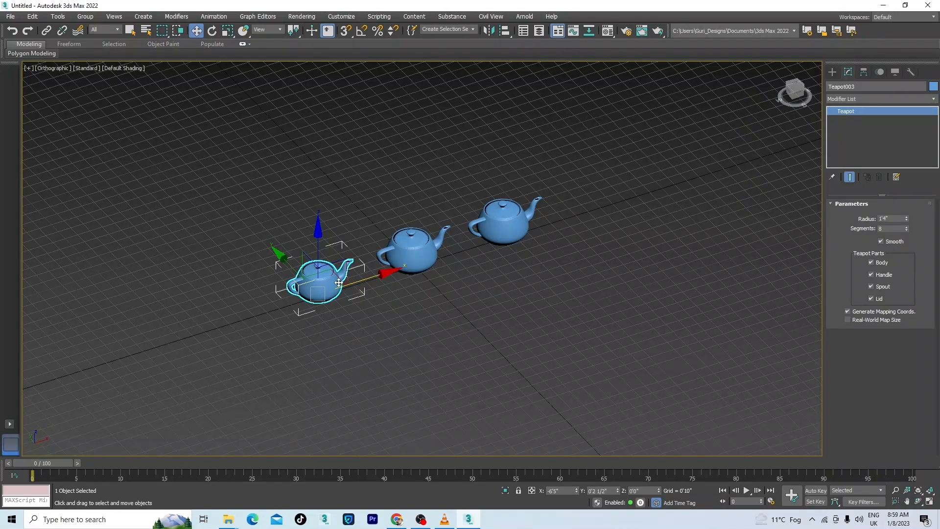
pyautogui.moveTo(372, 313)
pyautogui.keyDown('alt'); pyautogui.mouseDown(button='middle')
pyautogui.moveTo(319, 301)
pyautogui.moveTo(375, 312)
pyautogui.mouseUp(button='middle'); pyautogui.keyUp('alt')
pyautogui.scroll(3, 313, 269)
pyautogui.scroll(2, 314, 269)
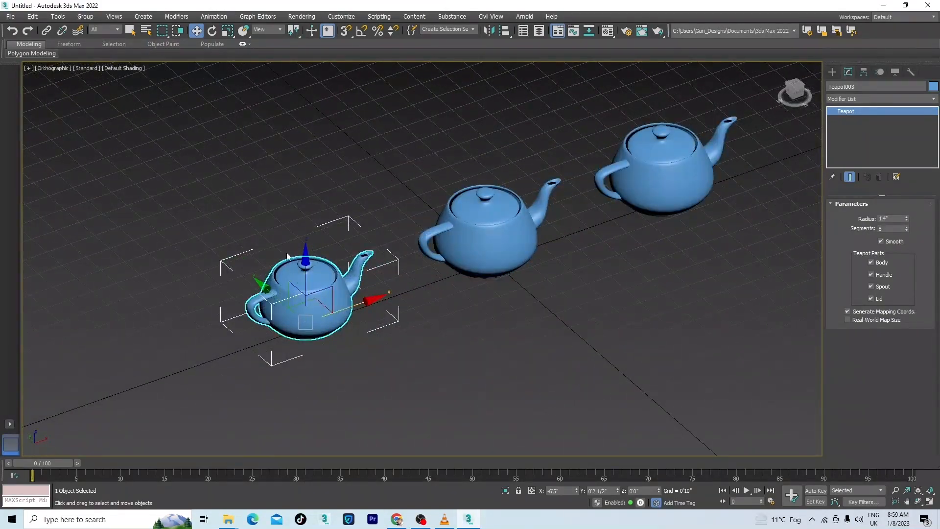
pyautogui.scroll(-4, 334, 260)
# Delete the instance and the smaller copy, leaving only the original teapot.
pyautogui.click(489, 218)
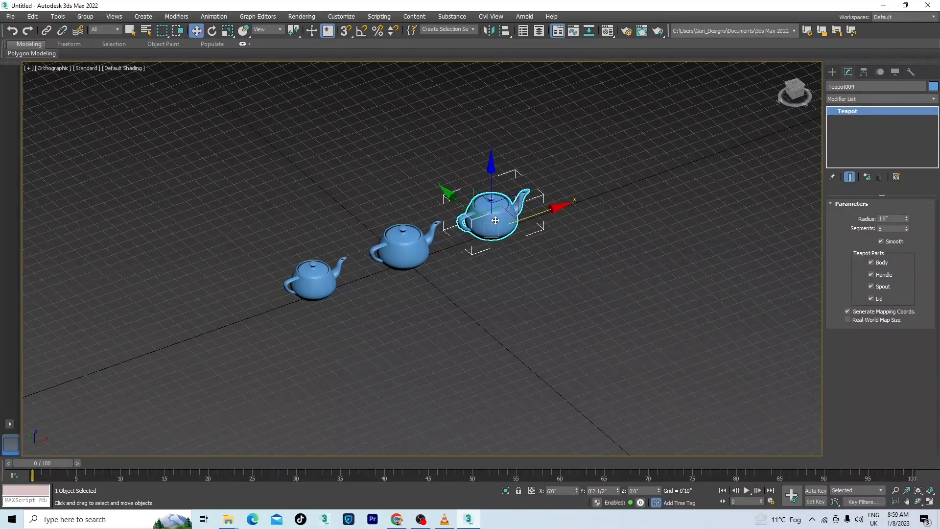
pyautogui.press('Delete')
pyautogui.click(312, 279)
pyautogui.press('Delete')
pyautogui.click(402, 253)
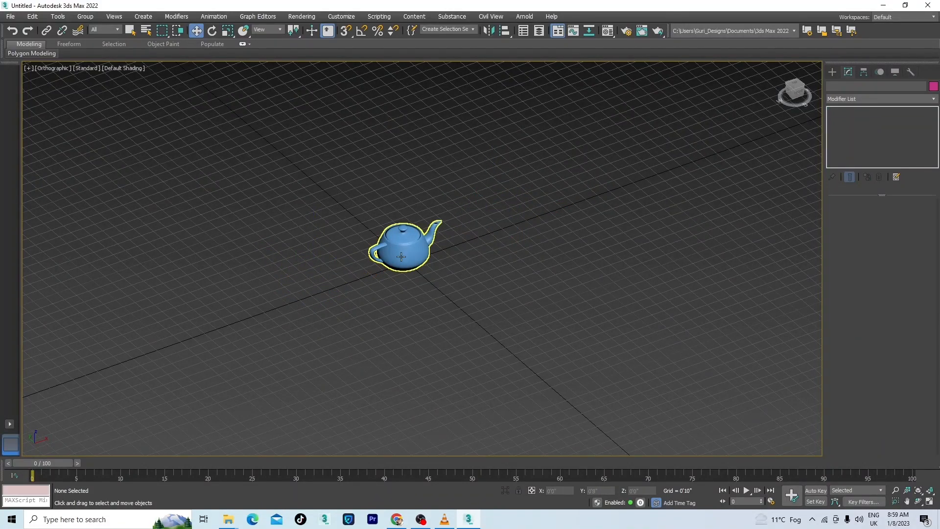
# Clone the teapot along the X axis as a Reference, placing it at about 6'1".
pyautogui.keyDown('alt'); pyautogui.moveTo(403, 332); pyautogui.dragTo(394, 381, button='middle'); pyautogui.keyUp('alt')
pyautogui.scroll(6, 426, 239)
pyautogui.scroll(-5, 304, 267)
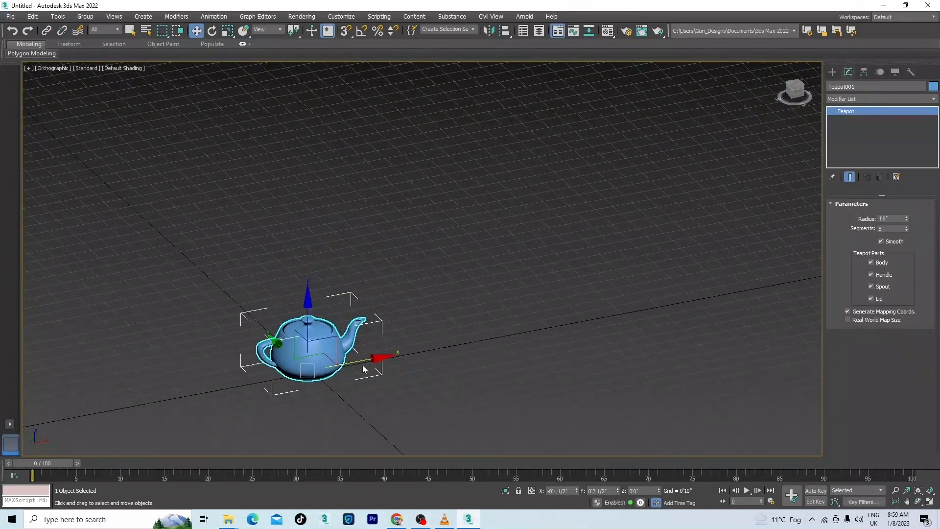
pyautogui.keyDown('shift'); pyautogui.moveTo(356, 365); pyautogui.dragTo(494, 338); pyautogui.keyUp('shift')
pyautogui.click(420, 249)
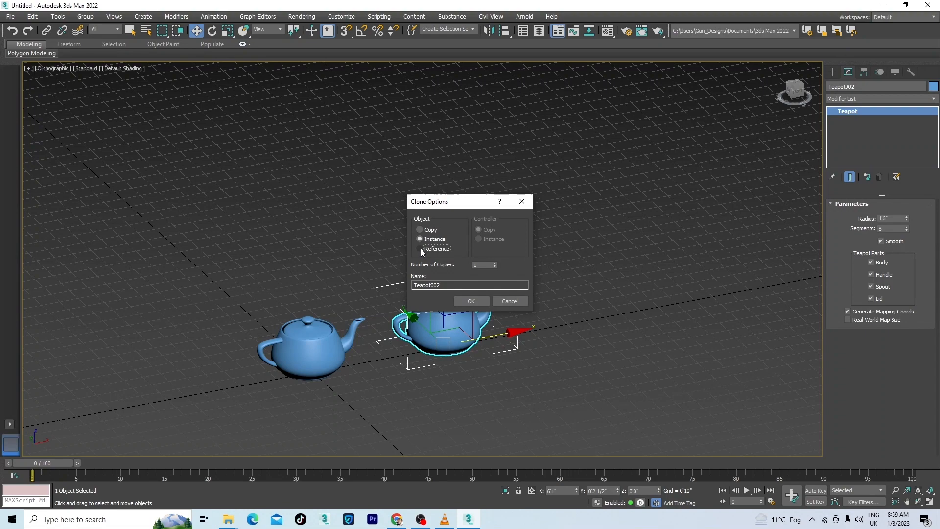
pyautogui.click(471, 301)
pyautogui.moveTo(506, 360)
pyautogui.keyDown('alt'); pyautogui.mouseDown(button='middle')
pyautogui.moveTo(420, 377)
pyautogui.moveTo(410, 361)
pyautogui.moveTo(519, 361)
pyautogui.mouseUp(button='middle'); pyautogui.keyUp('alt')
pyautogui.click(518, 362)
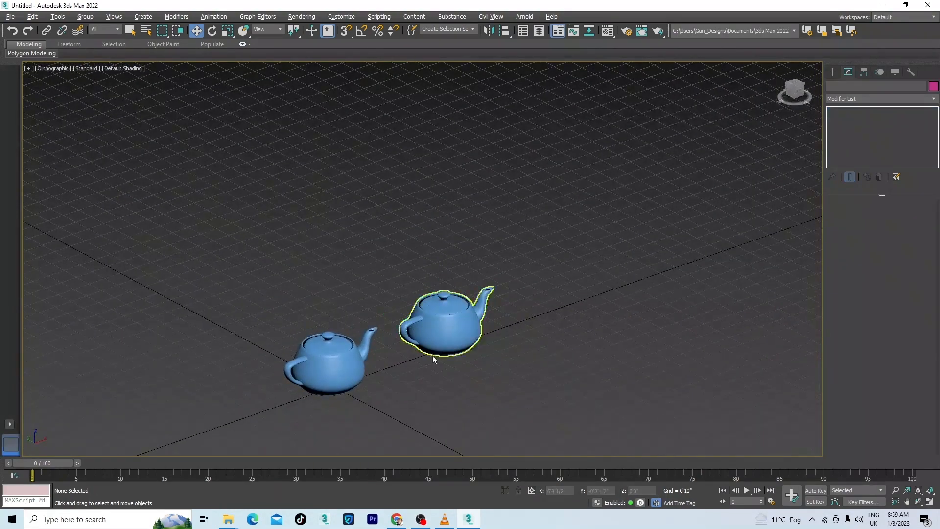
# Clone the original teapot along the X axis in the opposite direction as an Instance, placing it at about -7'10 1/2".
pyautogui.click(334, 366)
pyautogui.scroll(-3, 370, 349)
pyautogui.keyDown('shift'); pyautogui.moveTo(381, 353); pyautogui.dragTo(307, 378); pyautogui.keyUp('shift')
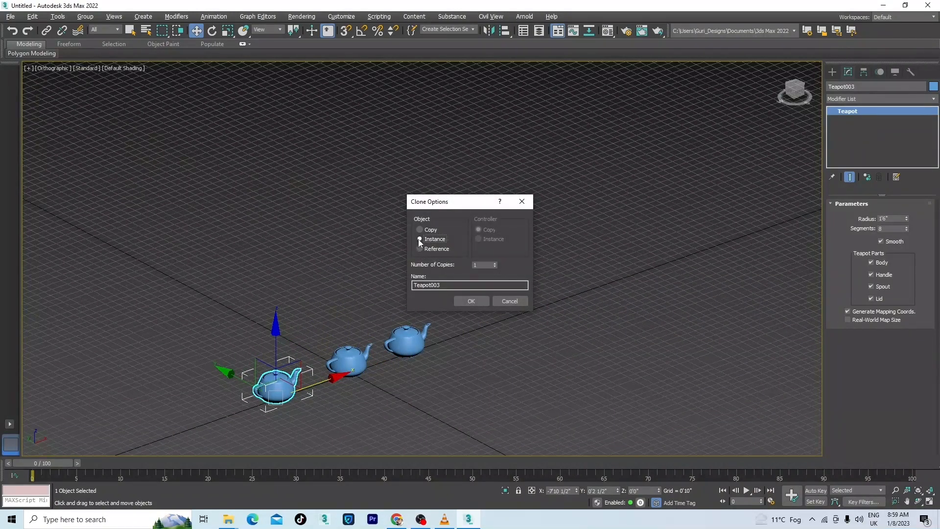
pyautogui.click(471, 300)
pyautogui.moveTo(488, 381)
pyautogui.keyDown('alt'); pyautogui.mouseDown(button='middle')
pyautogui.moveTo(451, 380)
pyautogui.moveTo(472, 386)
pyautogui.mouseUp(button='middle'); pyautogui.keyUp('alt')
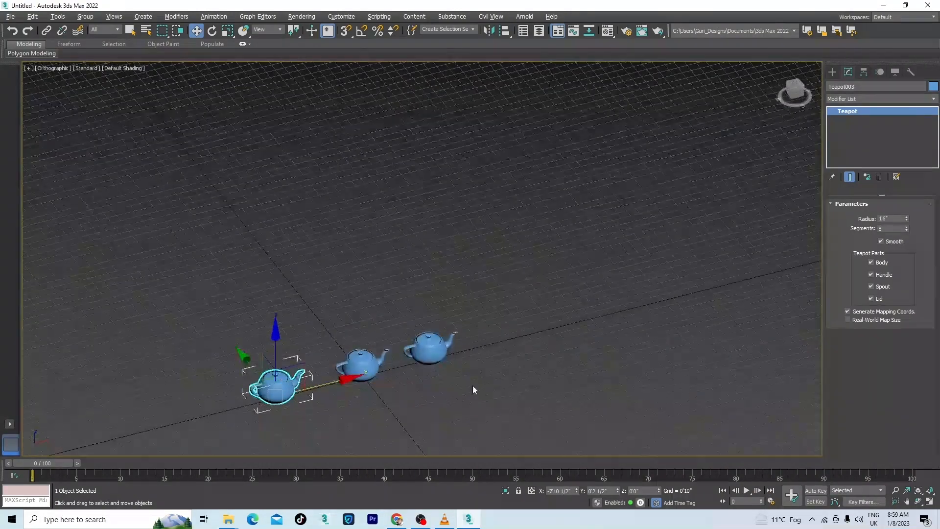
pyautogui.click(472, 385)
# Inspect the modifier stacks of the instance, the original and the reference teapot in turn.
pyautogui.scroll(5, 296, 414)
pyautogui.click(297, 365)
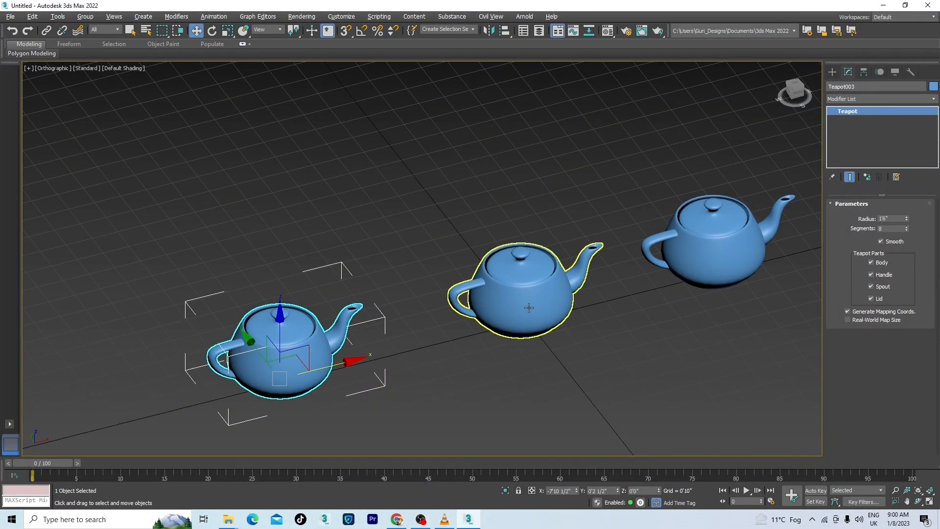
pyautogui.click(491, 326)
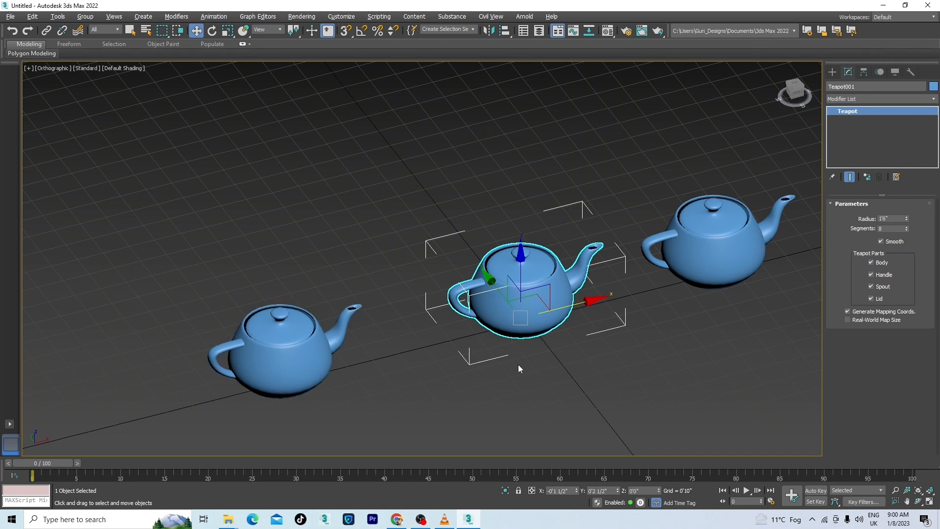
pyautogui.moveTo(583, 364); pyautogui.dragTo(421, 381, button='middle')
pyautogui.click(545, 267)
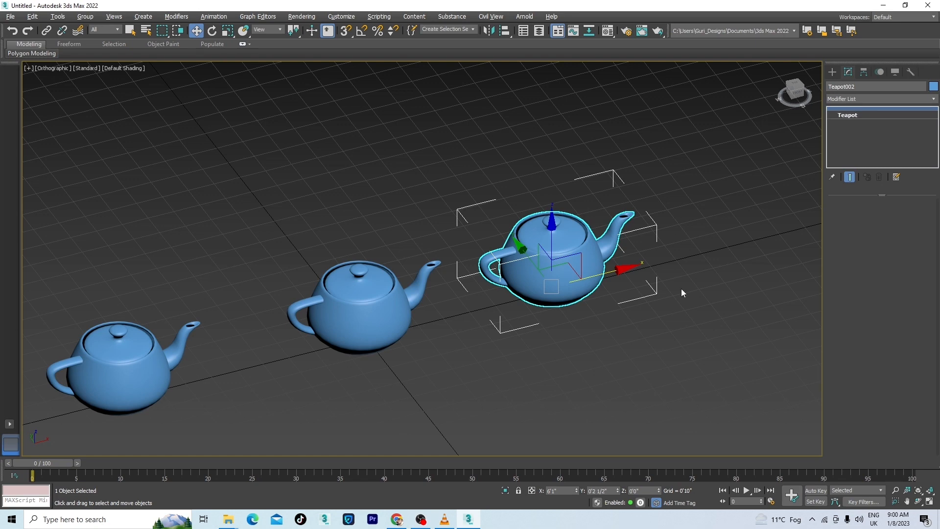
pyautogui.click(684, 307)
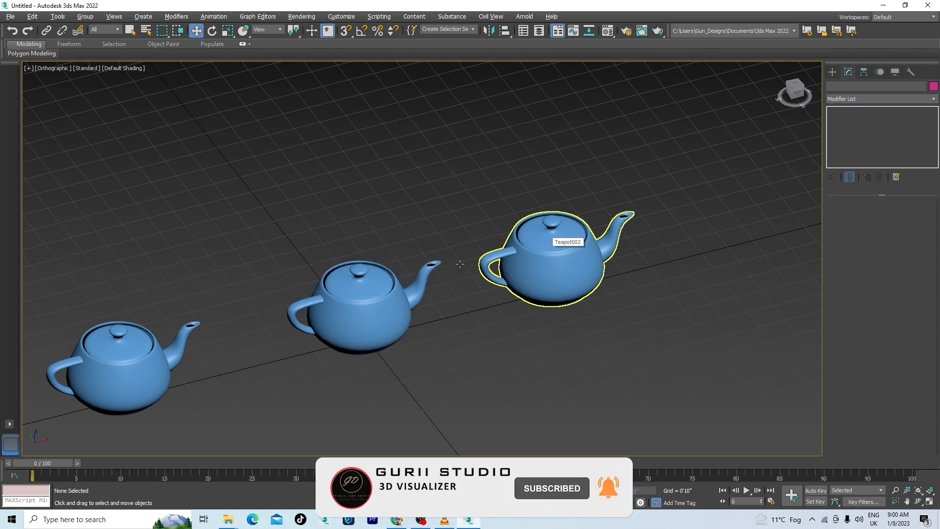
# Add a Twist modifier to the original teapot in the middle of the row.
pyautogui.scroll(-3, 447, 270)
pyautogui.moveTo(440, 335); pyautogui.dragTo(396, 354, button='middle')
pyautogui.scroll(2, 273, 329)
pyautogui.scroll(2, 273, 328)
pyautogui.scroll(-2, 334, 298)
pyautogui.scroll(4, 413, 307)
pyautogui.click(412, 308)
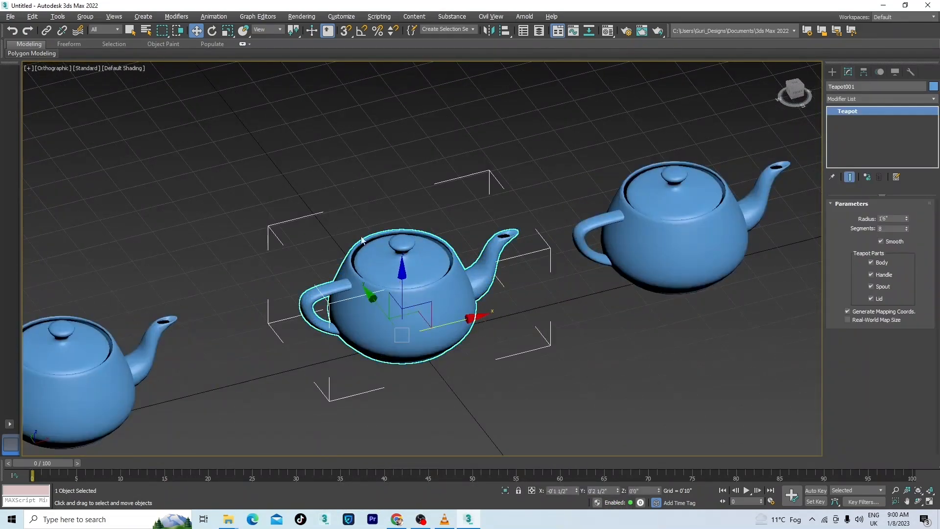
pyautogui.click(932, 99)
pyautogui.write('tw')
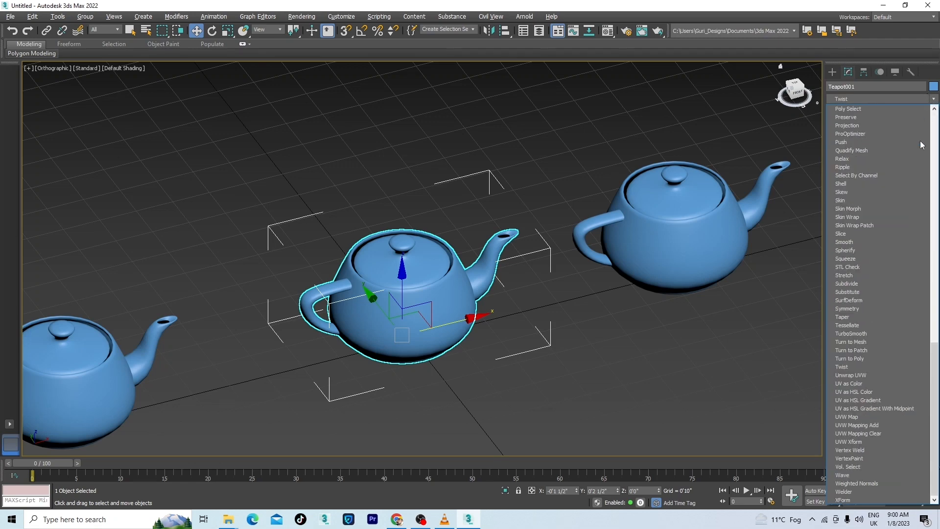
pyautogui.click(842, 367)
pyautogui.scroll(-5, 489, 244)
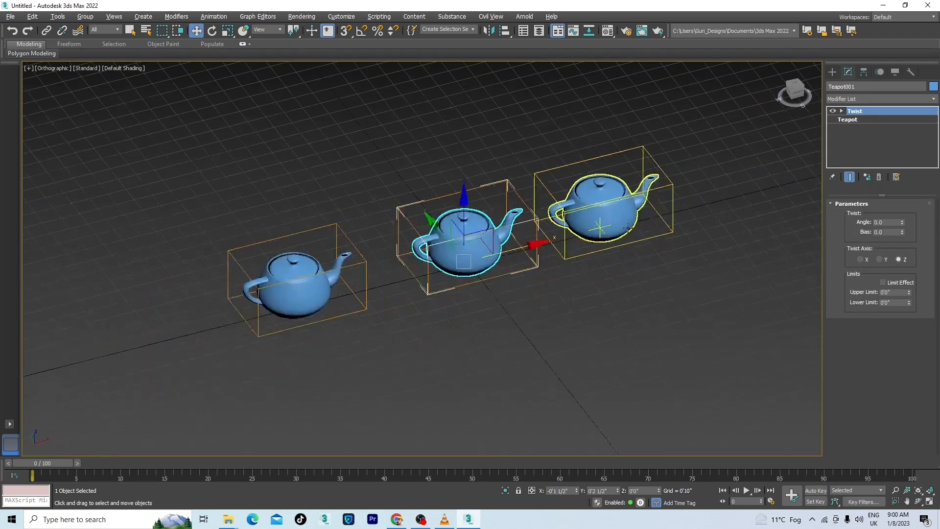
# Set the Twist angle to 119.5 on the instance teapot and check the effect on all three teapots.
pyautogui.click(446, 311)
pyautogui.scroll(4, 336, 305)
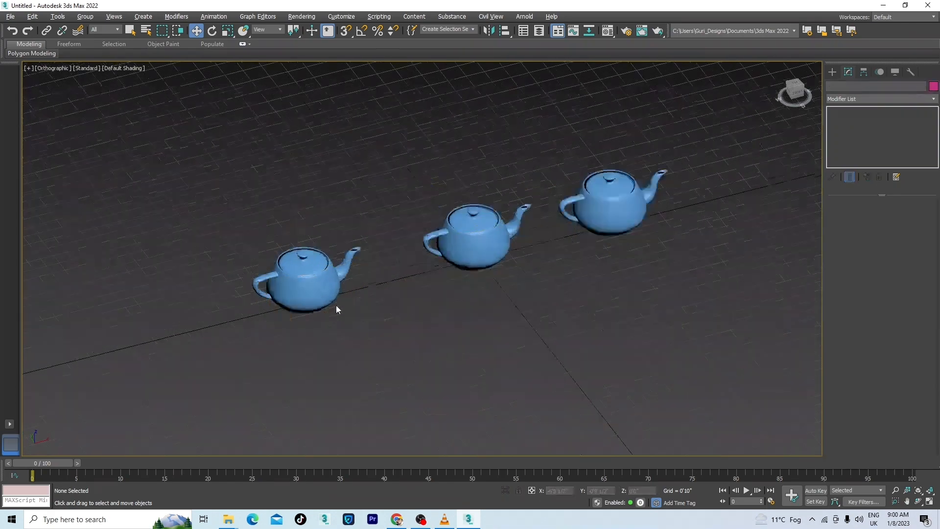
pyautogui.click(280, 255)
pyautogui.scroll(-3, 442, 271)
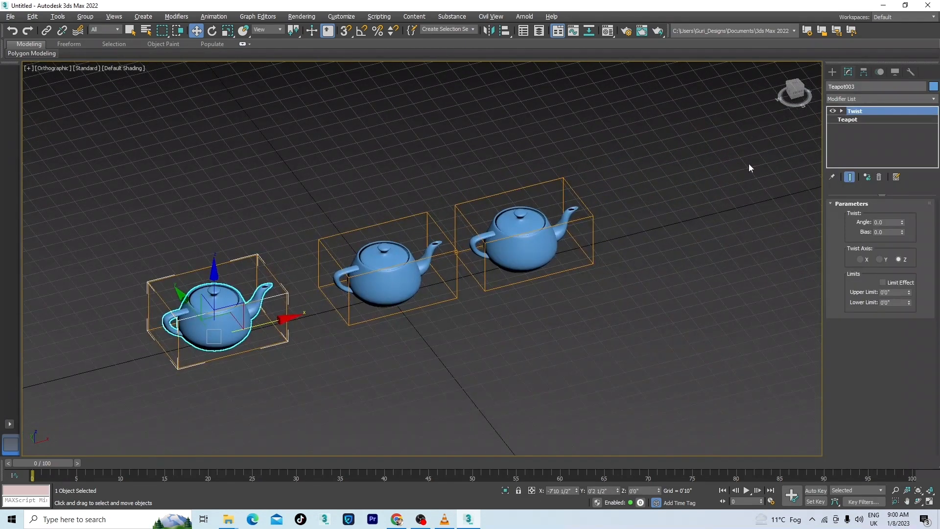
pyautogui.moveTo(903, 221); pyautogui.dragTo(908, 93)
pyautogui.moveTo(507, 271)
pyautogui.keyDown('alt'); pyautogui.mouseDown(button='middle')
pyautogui.moveTo(556, 239)
pyautogui.moveTo(555, 289)
pyautogui.moveTo(472, 275)
pyautogui.moveTo(522, 280)
pyautogui.mouseUp(button='middle'); pyautogui.keyUp('alt')
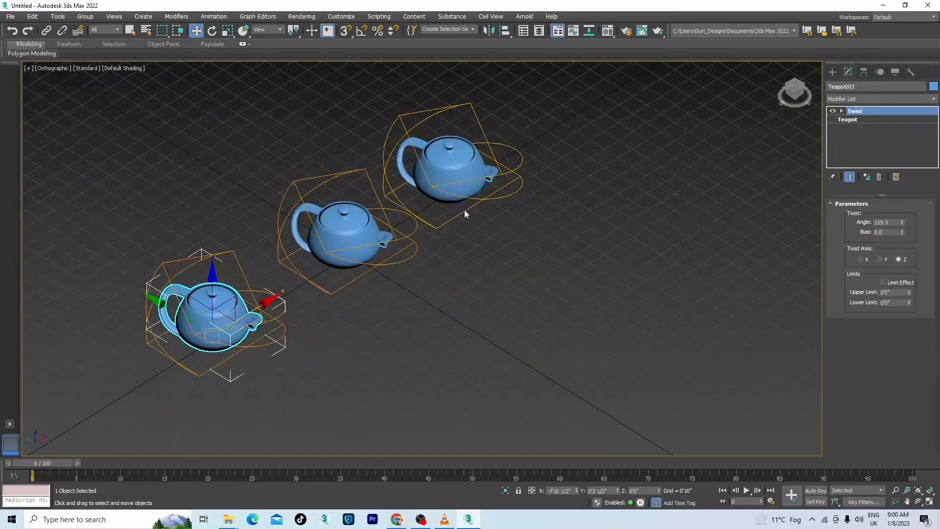
pyautogui.moveTo(485, 311)
pyautogui.keyDown('alt'); pyautogui.mouseDown(button='middle')
pyautogui.moveTo(415, 295)
pyautogui.moveTo(482, 302)
pyautogui.mouseUp(button='middle'); pyautogui.keyUp('alt')
pyautogui.moveTo(464, 197); pyautogui.dragTo(469, 410, button='middle')
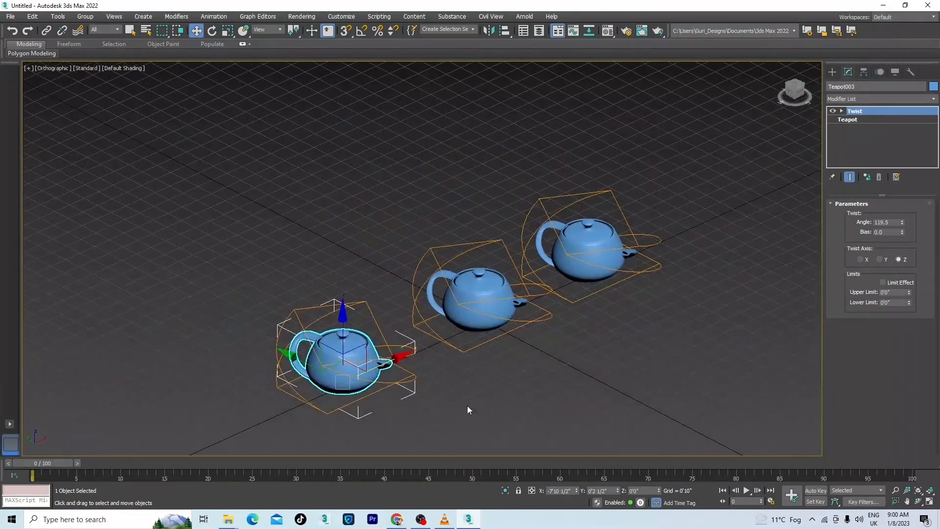
# Reduce the instance's Twist angle to 18 and remove the Twist modifier from its stack.
pyautogui.moveTo(901, 225); pyautogui.dragTo(902, 326)
pyautogui.keyDown('alt'); pyautogui.moveTo(659, 368); pyautogui.dragTo(700, 362, button='middle'); pyautogui.keyUp('alt')
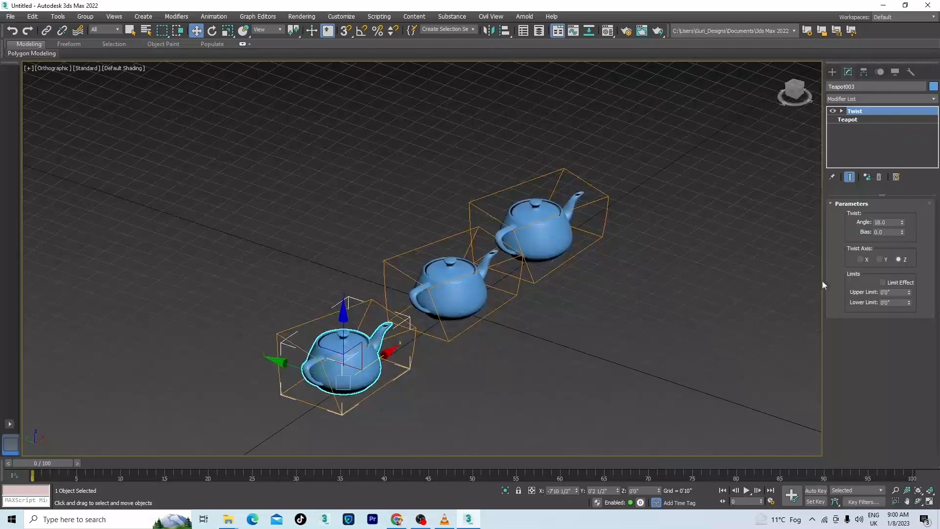
pyautogui.click(879, 177)
# Add a Twist modifier to the reference teapot above its base level and set the angle to 22.
pyautogui.click(543, 228)
pyautogui.press('z')
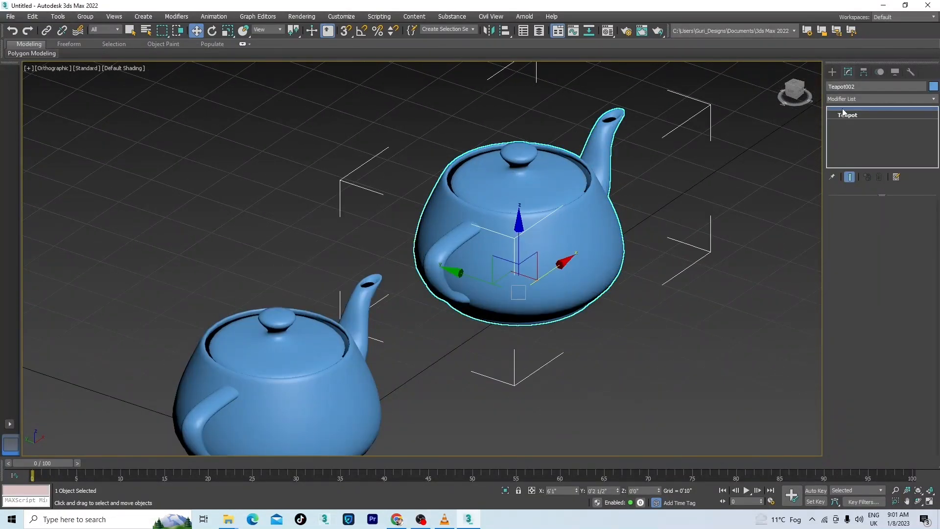
pyautogui.click(933, 99)
pyautogui.press('t')
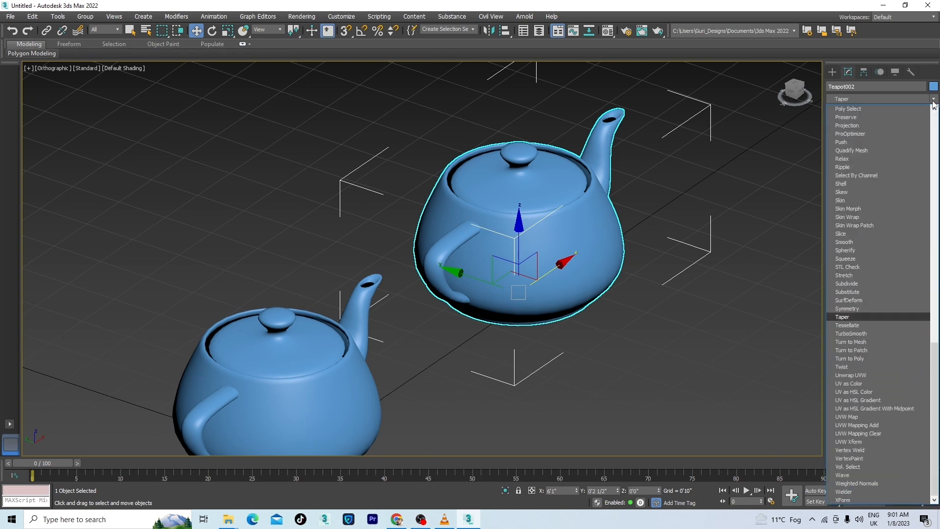
pyautogui.press('w')
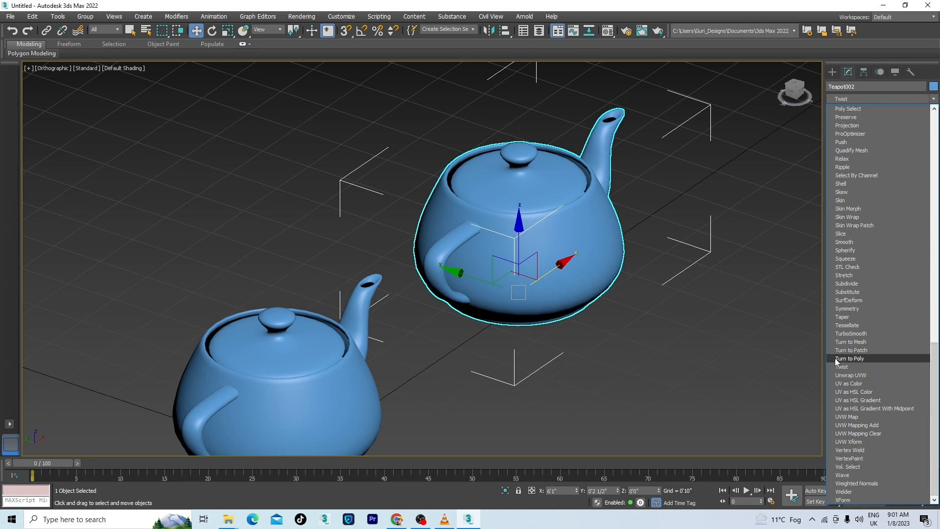
pyautogui.click(848, 366)
pyautogui.scroll(-5, 596, 238)
pyautogui.keyDown('alt'); pyautogui.moveTo(716, 287); pyautogui.dragTo(689, 287, button='middle'); pyautogui.keyUp('alt')
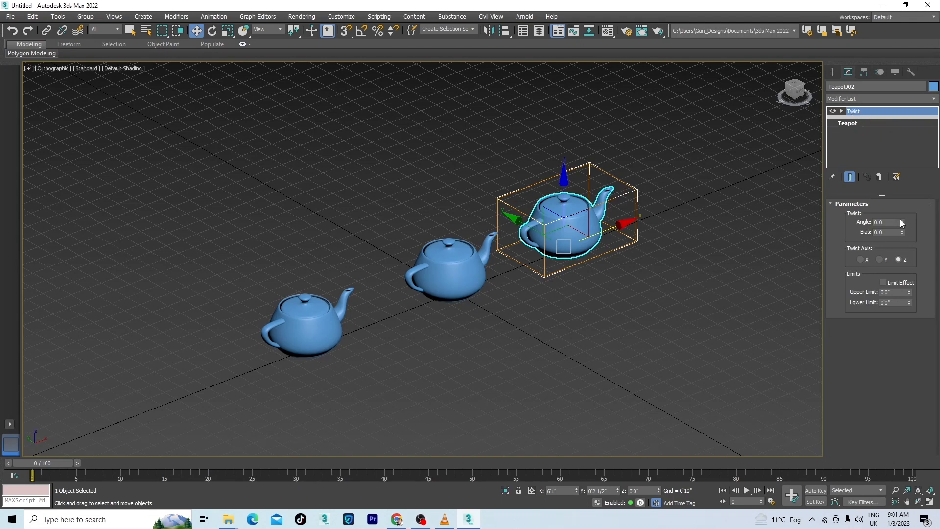
pyautogui.moveTo(902, 222); pyautogui.dragTo(908, 198)
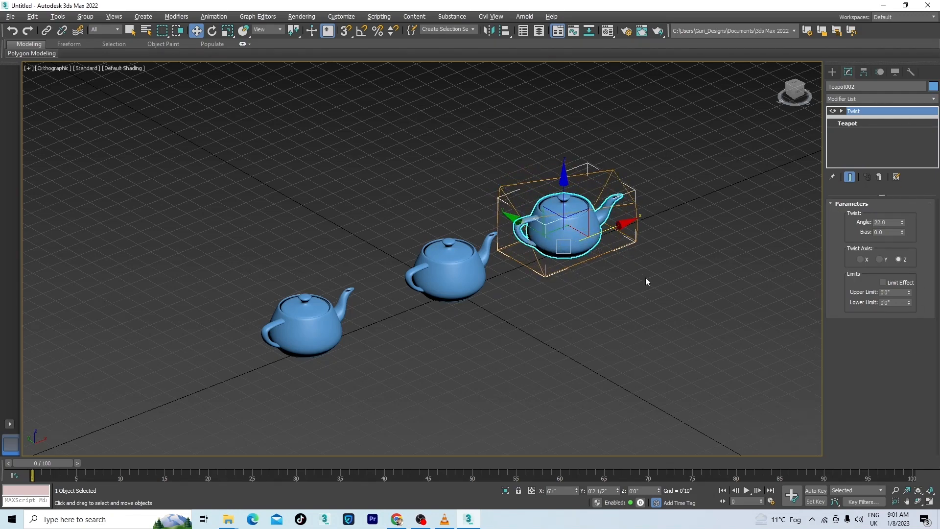
pyautogui.keyDown('alt'); pyautogui.moveTo(645, 277); pyautogui.dragTo(523, 305, button='middle'); pyautogui.keyUp('alt')
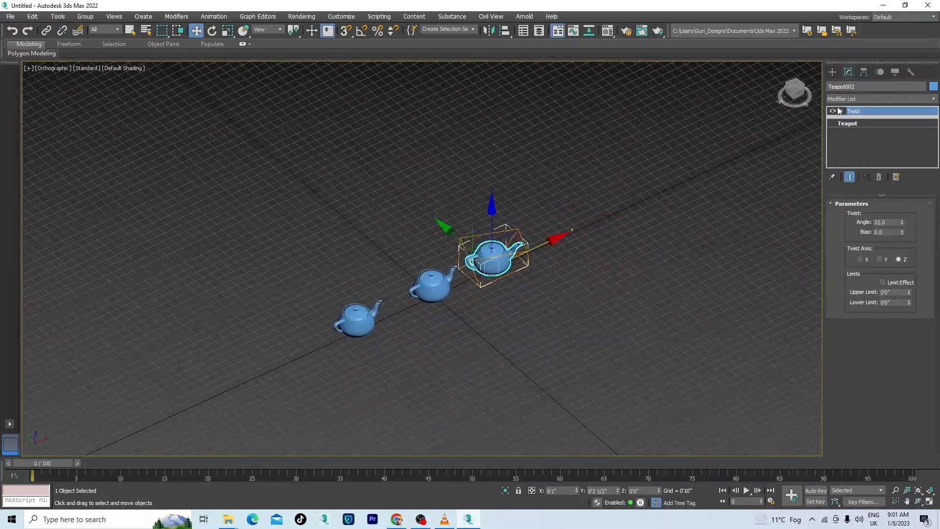
# Expand the reference teapot's Twist modifier, turn off its effect and view the three teapots together.
pyautogui.click(842, 111)
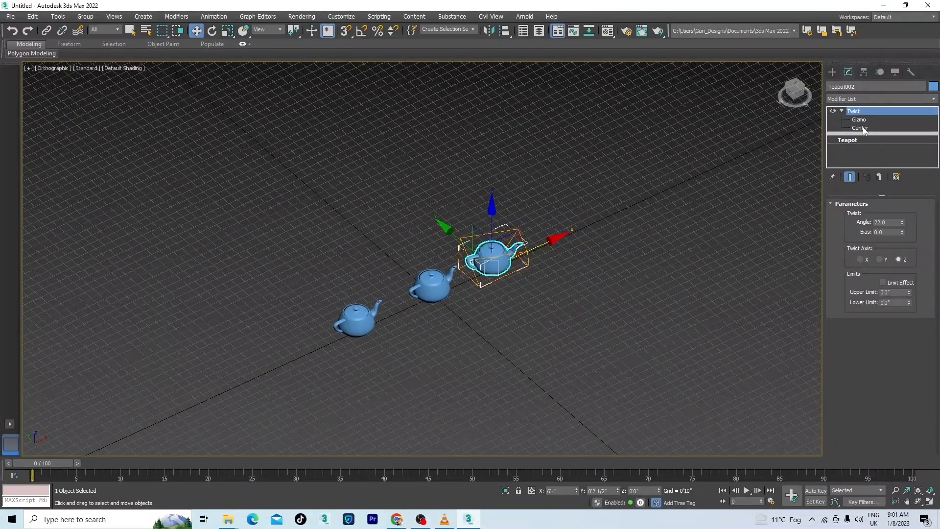
pyautogui.click(832, 111)
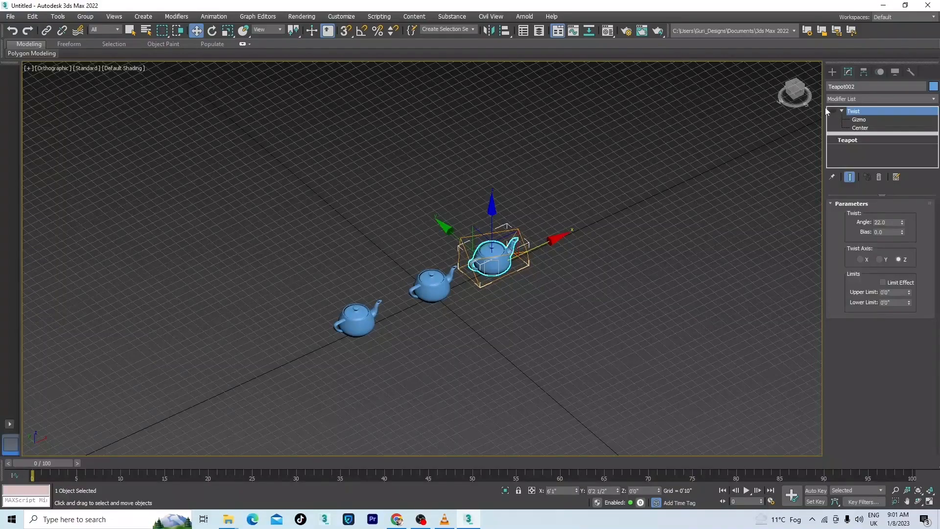
pyautogui.keyDown('alt'); pyautogui.moveTo(519, 313); pyautogui.dragTo(573, 321, button='middle'); pyautogui.keyUp('alt')
pyautogui.moveTo(569, 269); pyautogui.dragTo(543, 328, button='middle')
pyautogui.scroll(3, 512, 350)
pyautogui.scroll(-2, 512, 342)
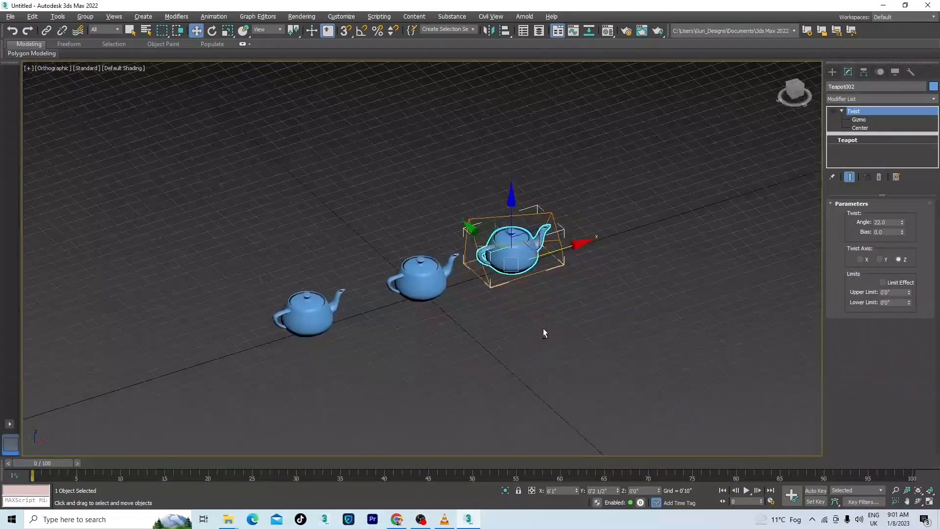